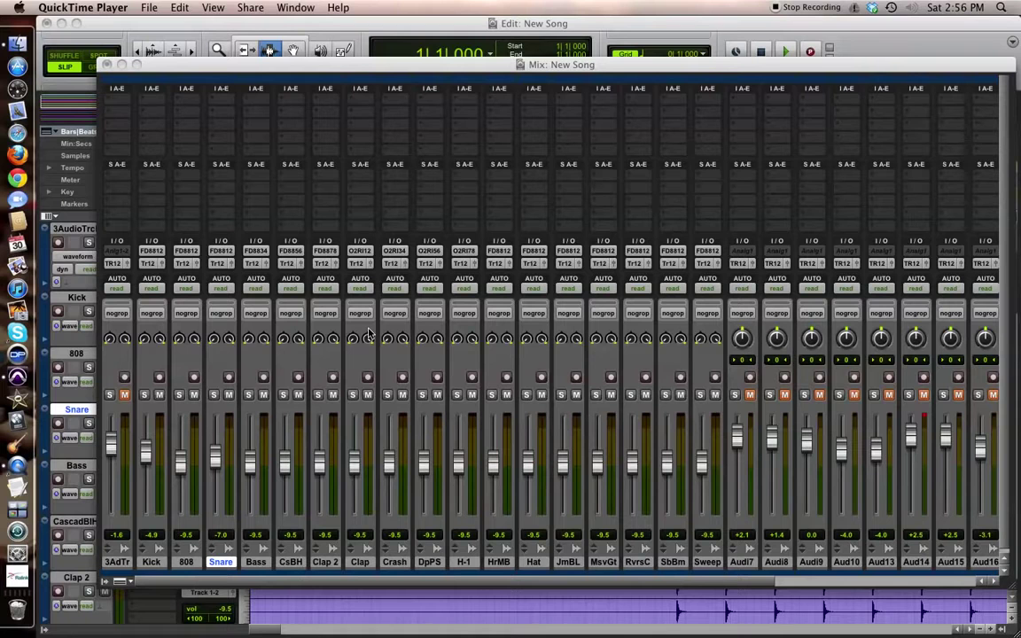
Start playback and insert the SSLGChannel (stereo) EQ plug-in in the Kick track's first insert slot
{"action": "left_click", "coordinate": [206, 71]}
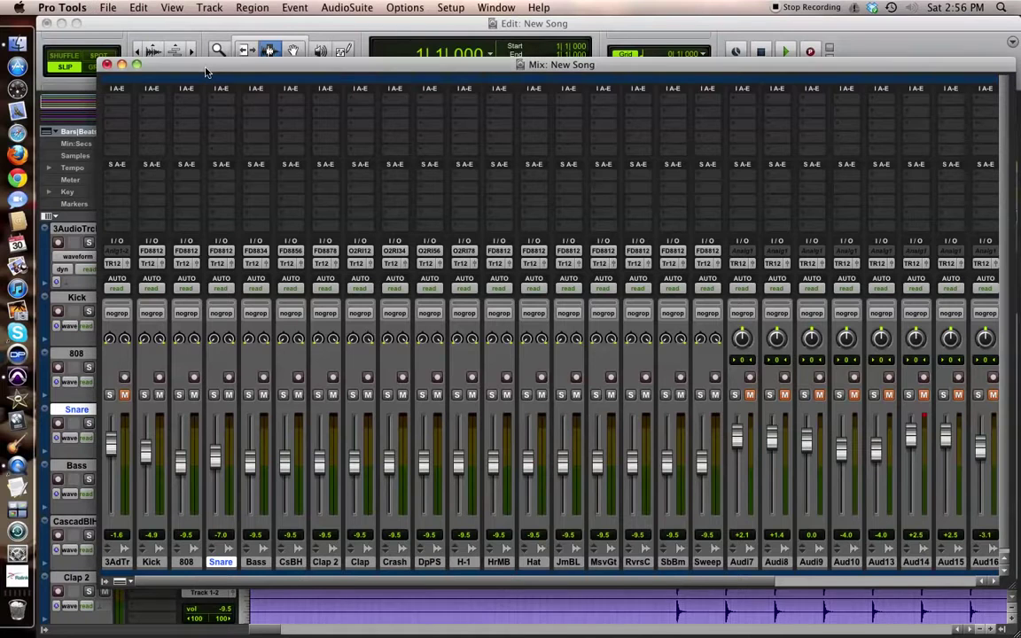
{"action": "key", "text": "space"}
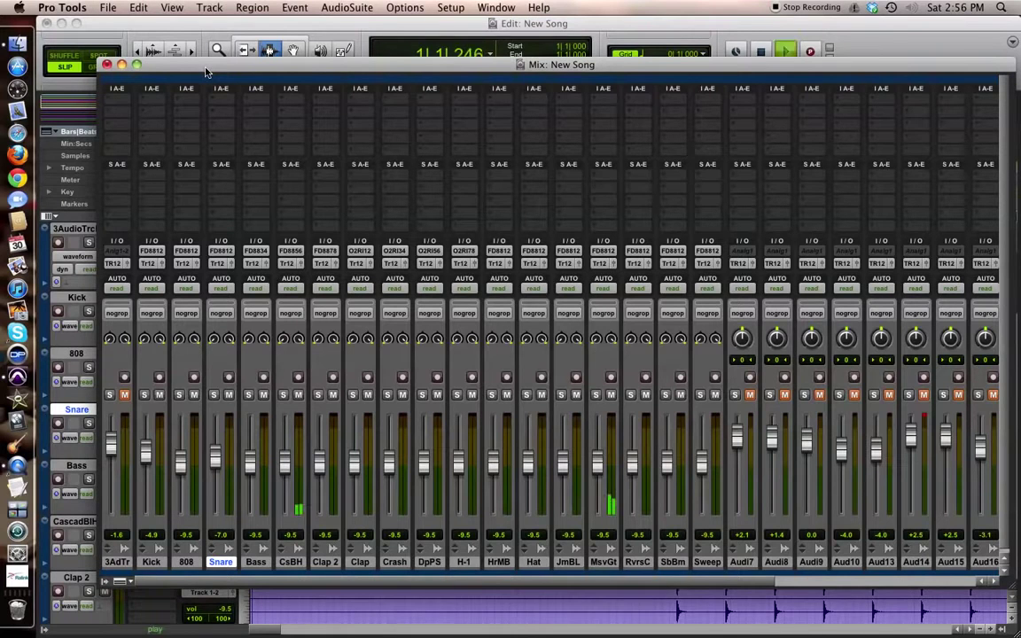
{"action": "left_click", "coordinate": [149, 104]}
{"action": "mouse_move", "coordinate": [182, 122]}
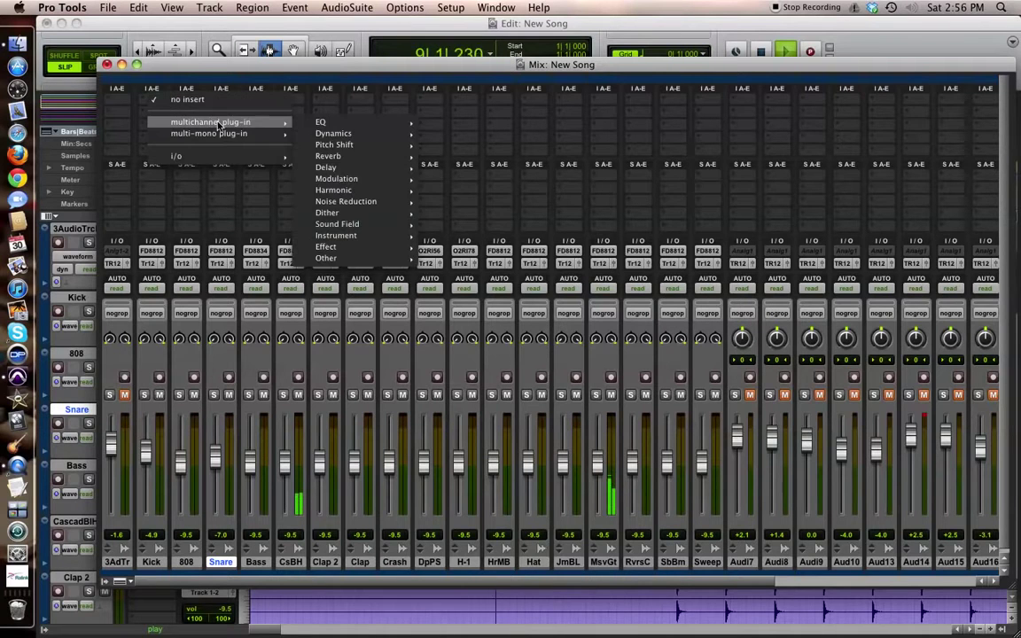
{"action": "mouse_move", "coordinate": [321, 121]}
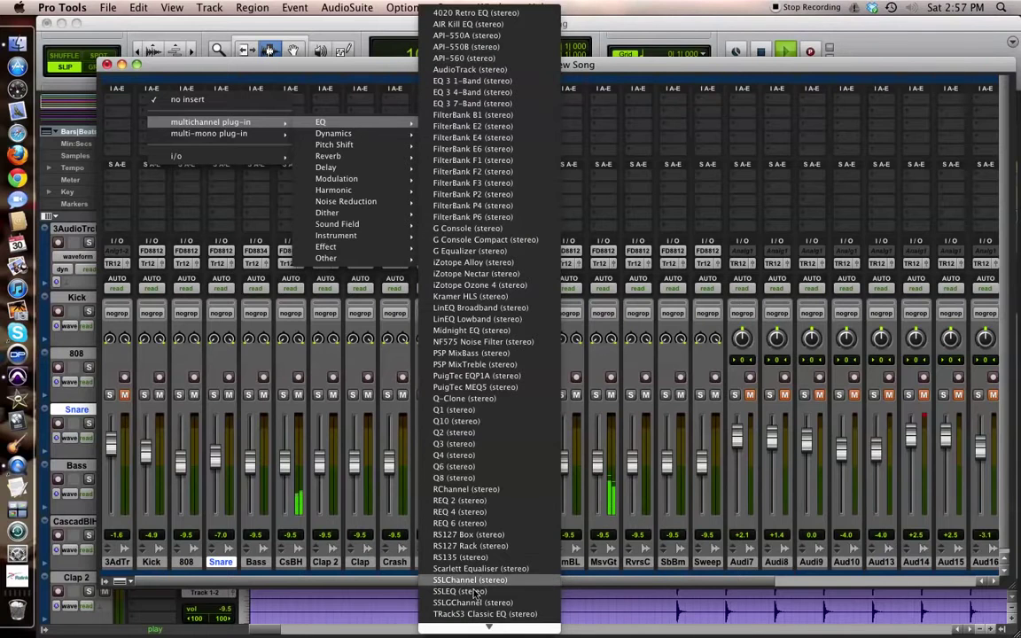
{"action": "mouse_move", "coordinate": [470, 631]}
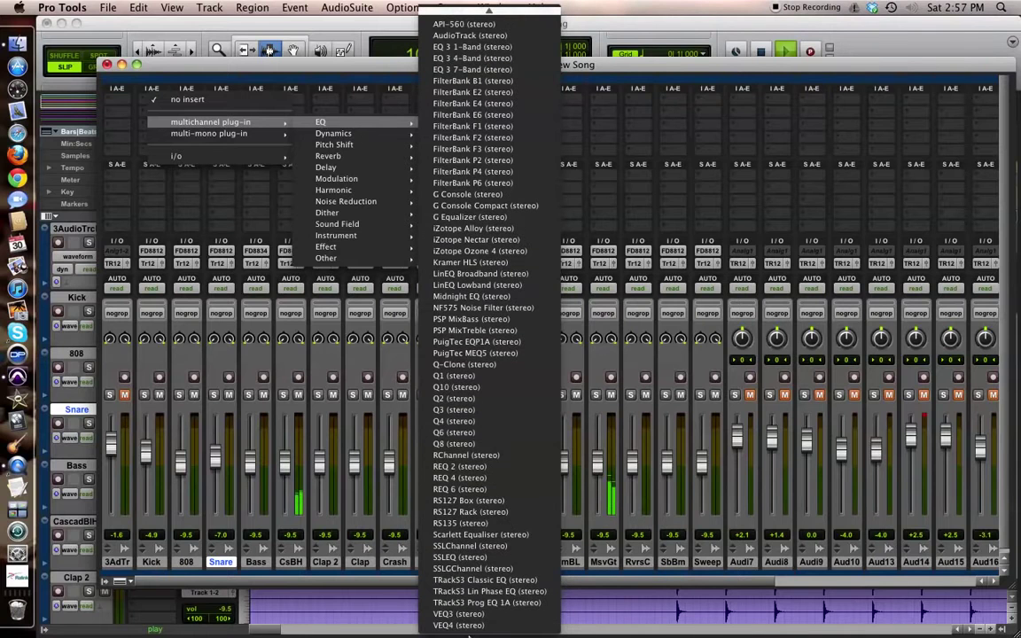
{"action": "left_click", "coordinate": [476, 570]}
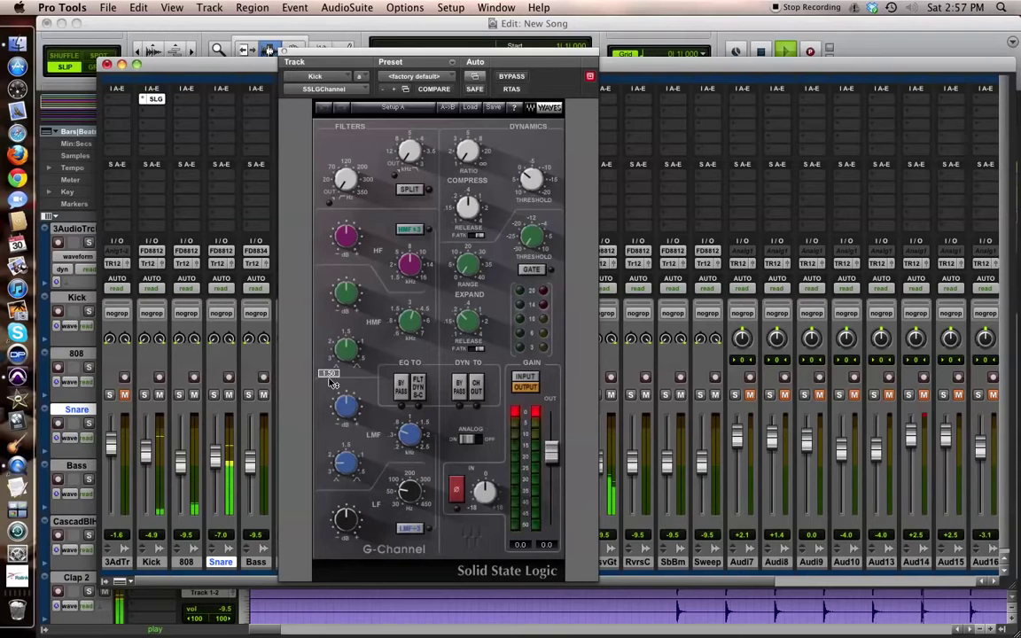
Solo the Kick track, raise the G-Channel's LF frequency, and set its LF gain to 4.0 dB
{"action": "left_click", "coordinate": [144, 394]}
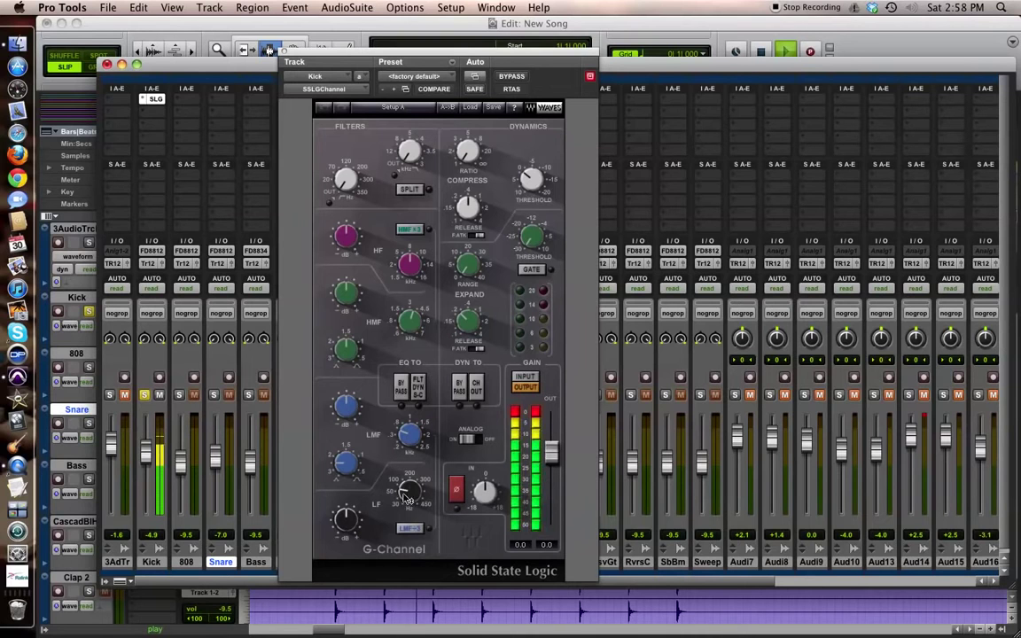
{"action": "mouse_move", "coordinate": [410, 490]}
{"action": "left_click_drag", "start_coordinate": [410, 490], "coordinate": [410, 479]}
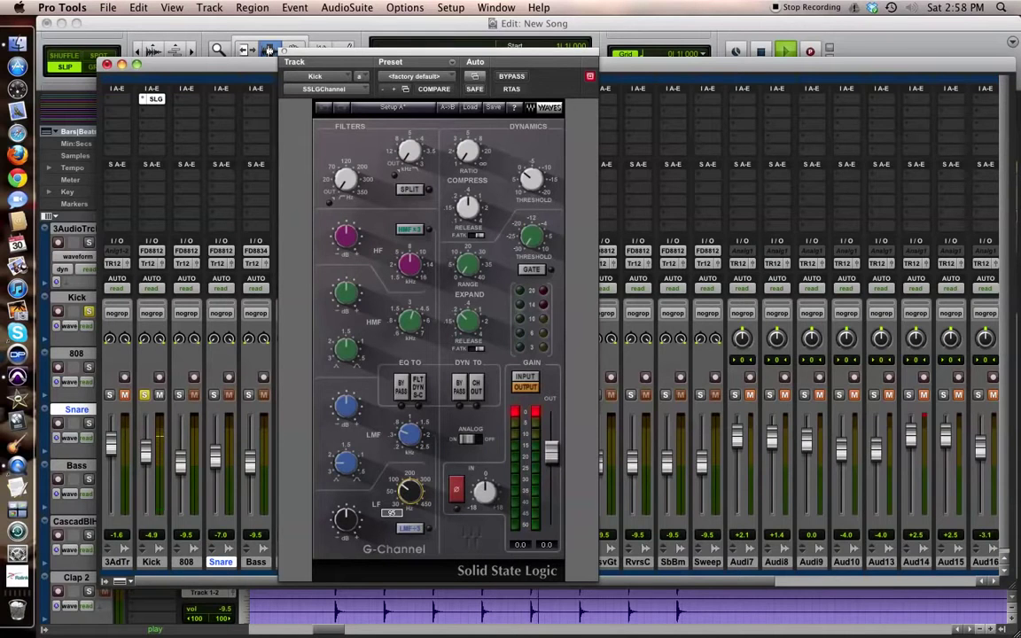
{"action": "left_click_drag", "start_coordinate": [410, 479], "coordinate": [410, 482]}
{"action": "mouse_move", "coordinate": [346, 523]}
{"action": "mouse_move", "coordinate": [413, 490]}
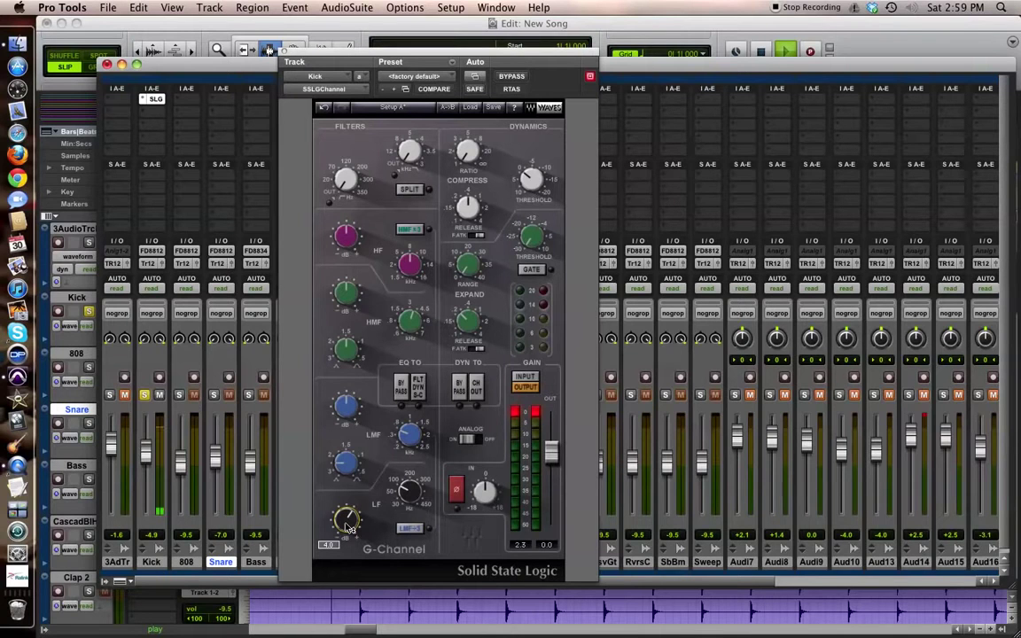
{"action": "left_click_drag", "start_coordinate": [347, 528], "coordinate": [348, 501]}
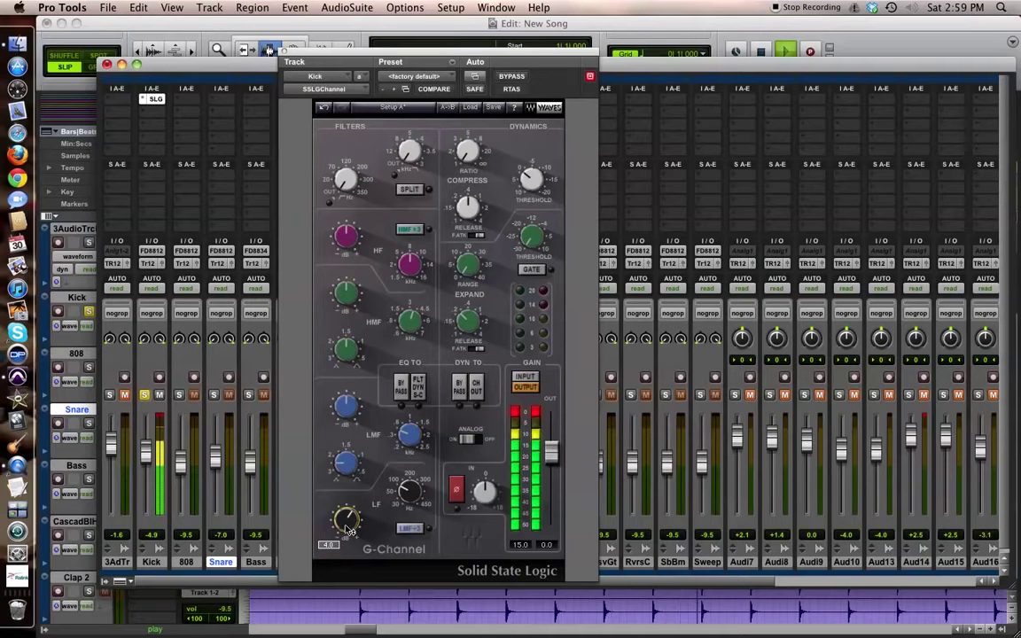
Set the Kick's G-Channel compressor to a ratio of about 2.0 and a threshold of -1.1
{"action": "left_click_drag", "start_coordinate": [467, 152], "coordinate": [467, 147]}
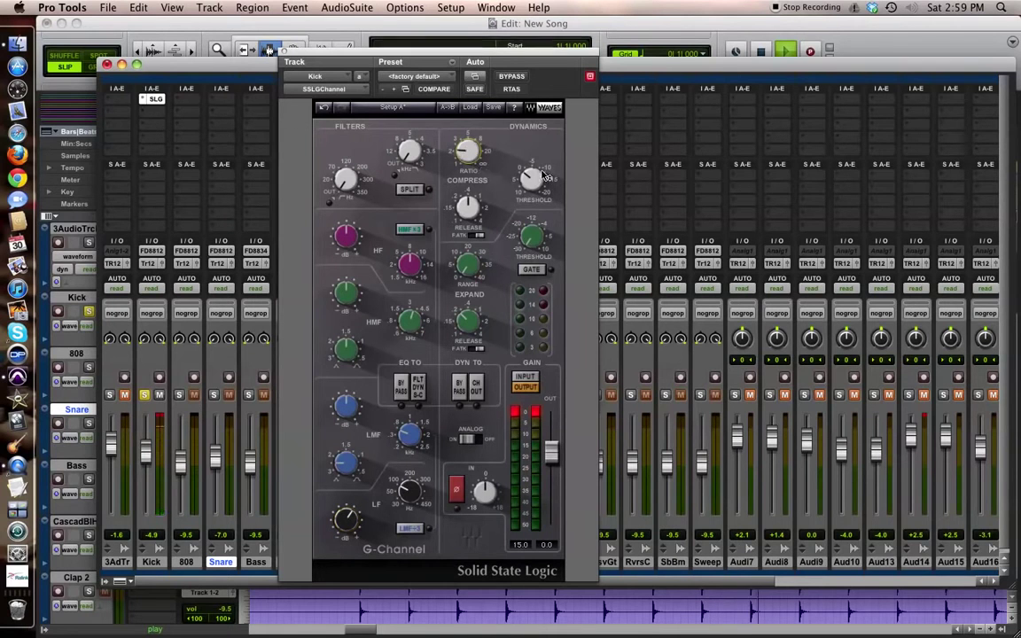
{"action": "left_click_drag", "start_coordinate": [533, 181], "coordinate": [533, 183]}
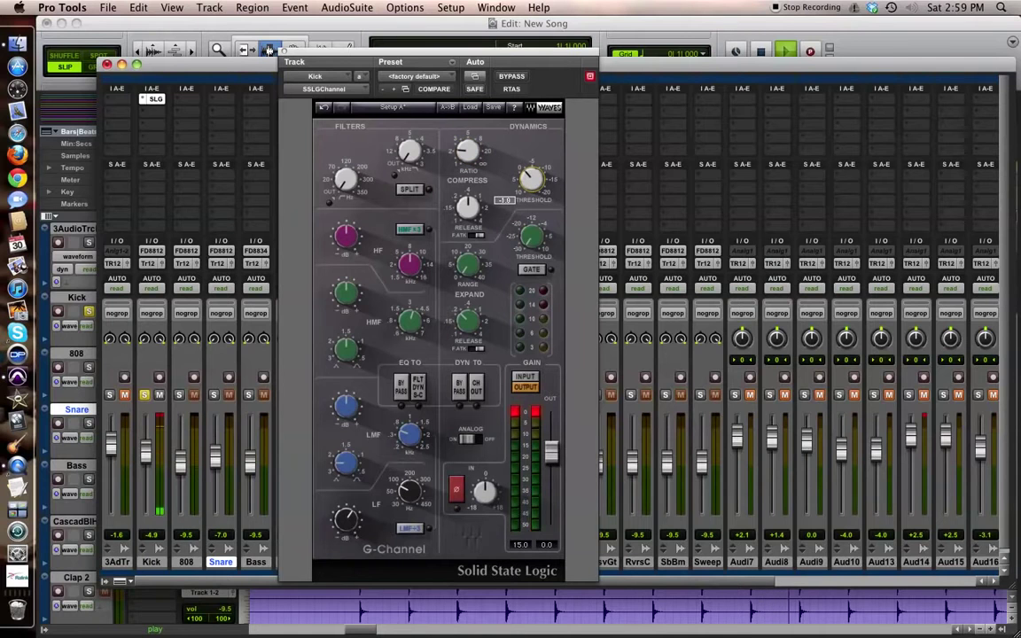
{"action": "left_click_drag", "start_coordinate": [467, 152], "coordinate": [467, 148]}
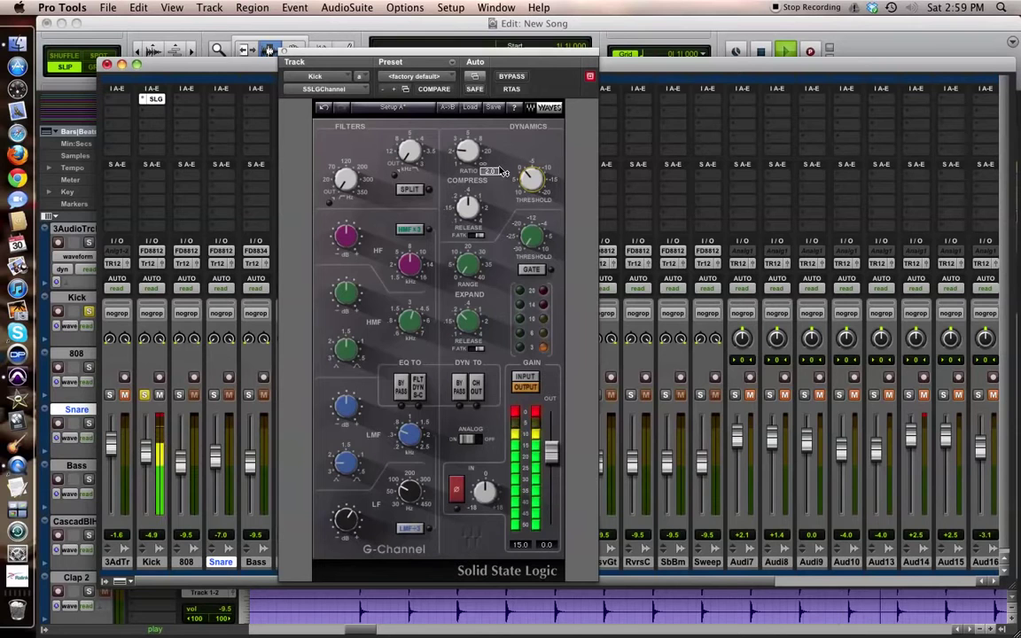
{"action": "left_click_drag", "start_coordinate": [517, 174], "coordinate": [517, 178]}
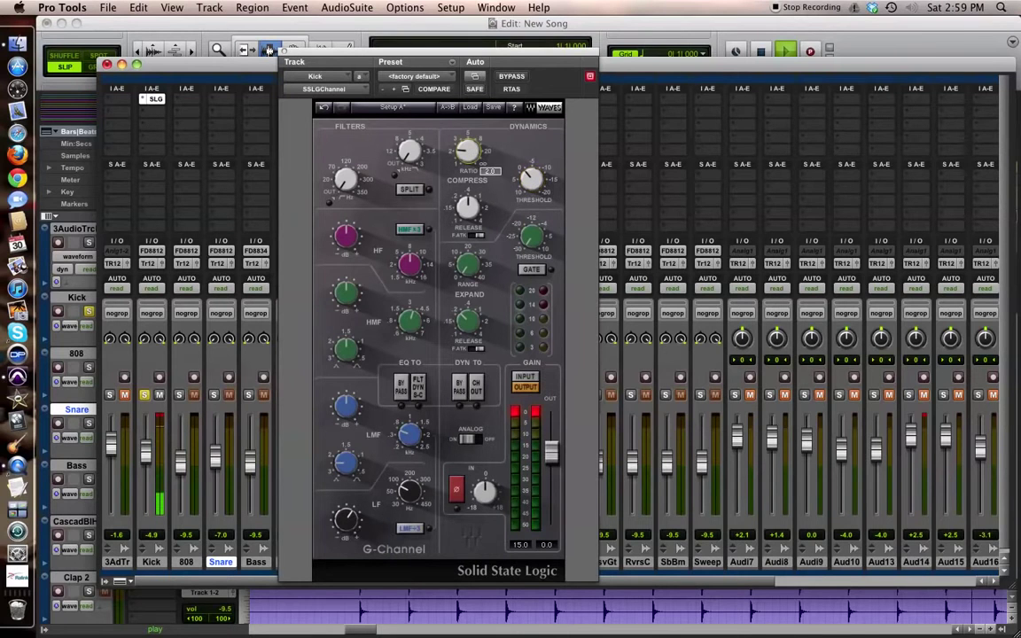
{"action": "left_click", "coordinate": [467, 151]}
{"action": "left_click_drag", "start_coordinate": [467, 150], "coordinate": [468, 149]}
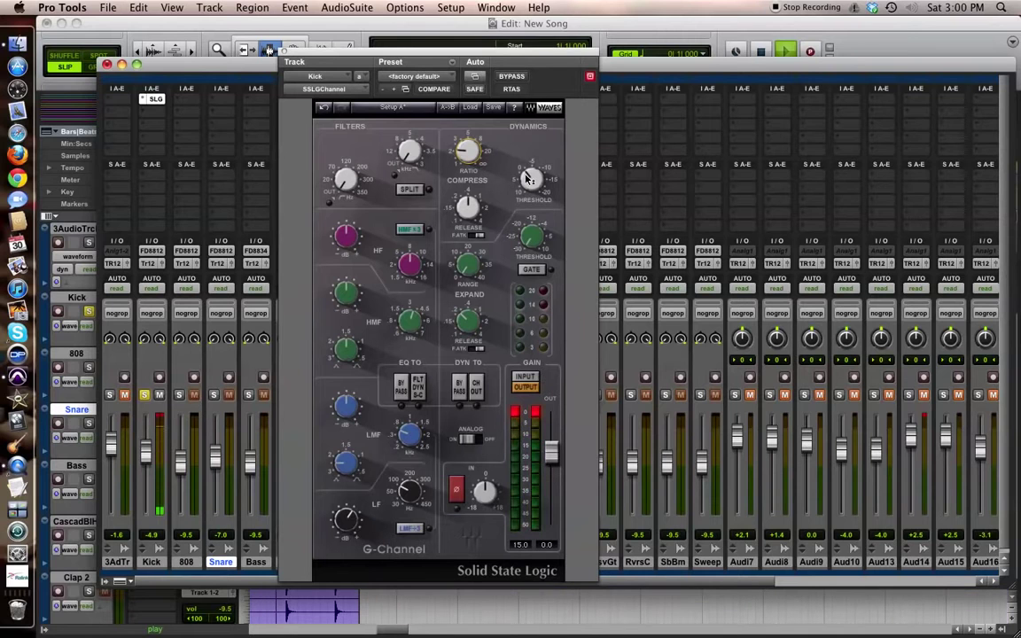
{"action": "mouse_move", "coordinate": [526, 178]}
{"action": "left_click_drag", "start_coordinate": [532, 179], "coordinate": [532, 179]}
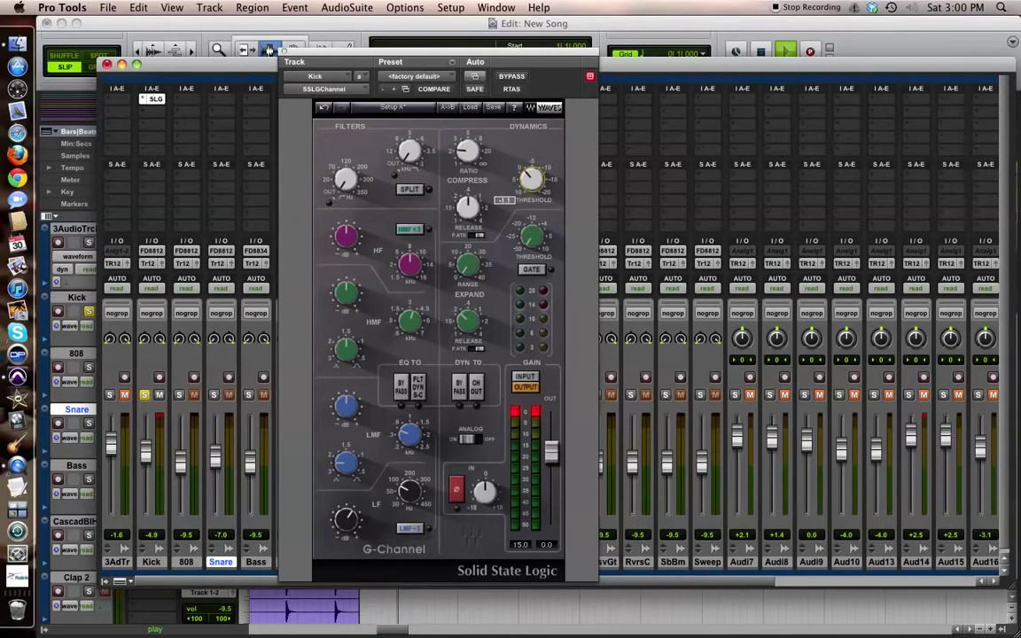
{"action": "left_click_drag", "start_coordinate": [467, 151], "coordinate": [467, 151]}
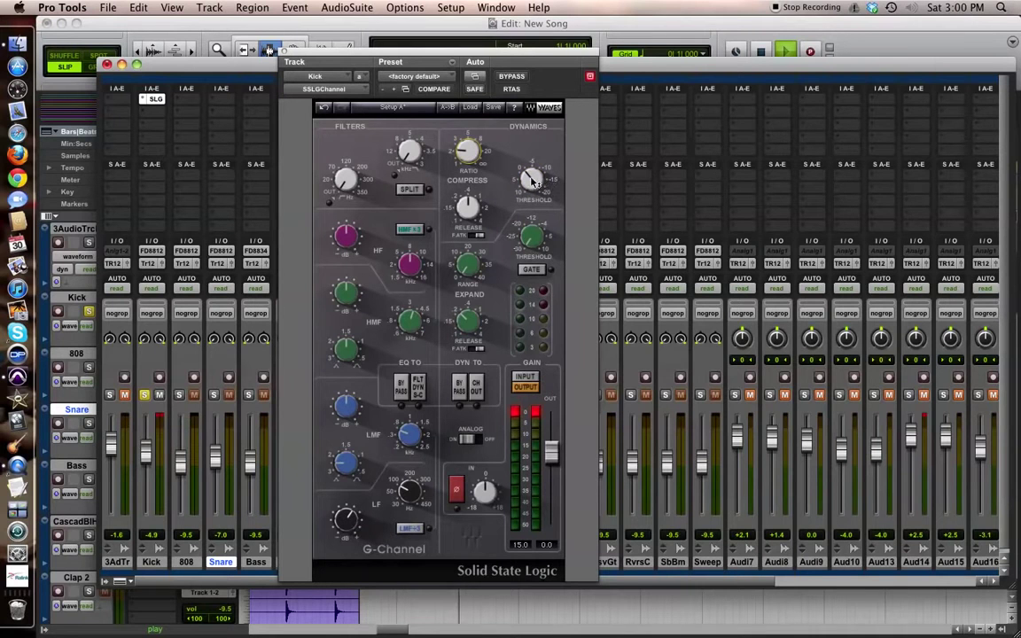
Audition compressor ratios up to about 3.3, settle the ratio at 2.1, and restart playback to check it
{"action": "mouse_move", "coordinate": [526, 177]}
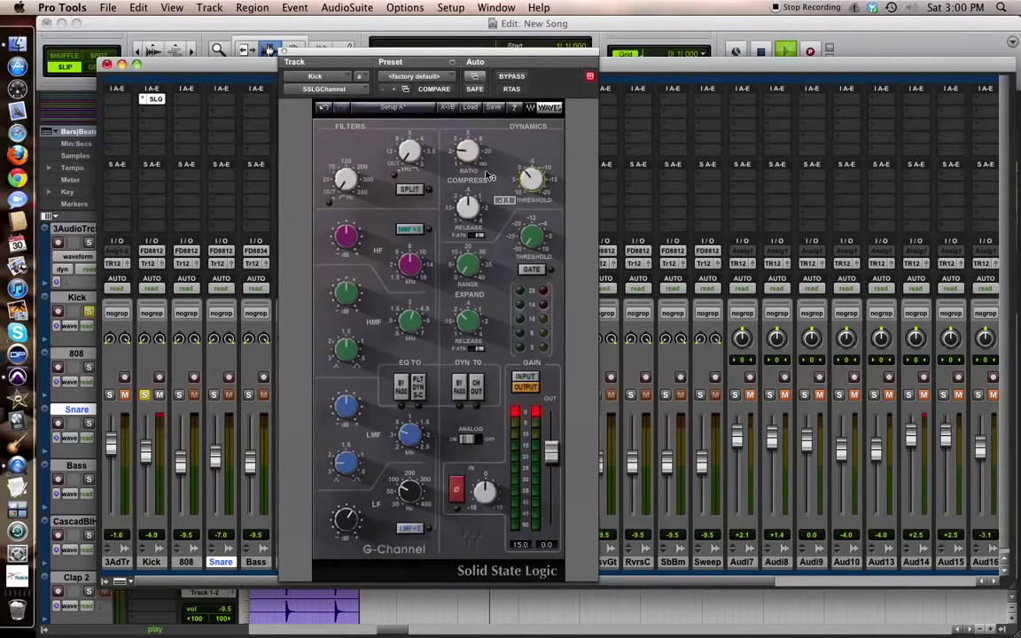
{"action": "mouse_move", "coordinate": [467, 151]}
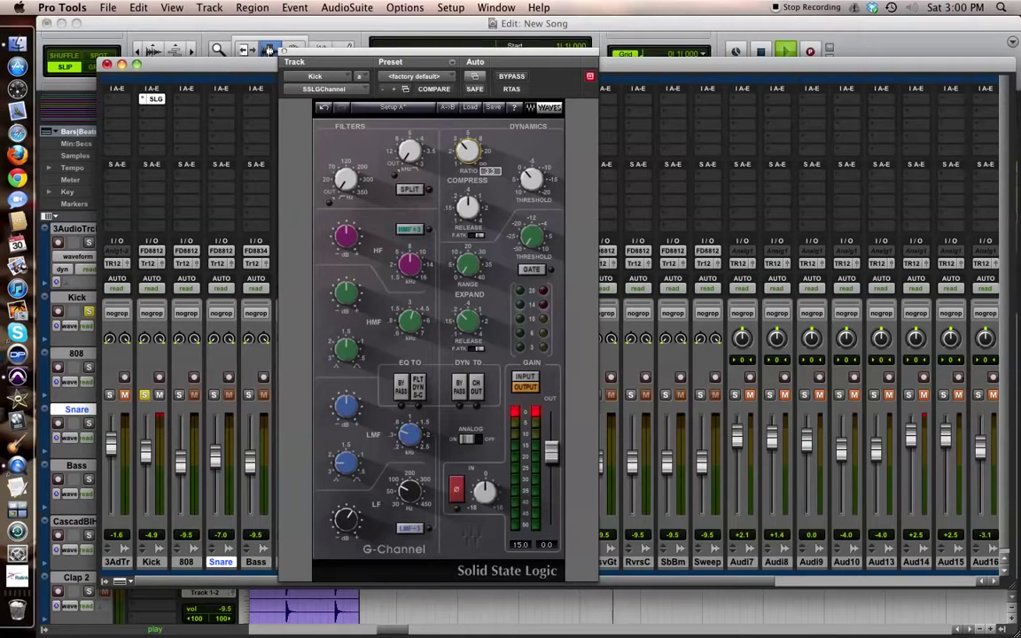
{"action": "left_click", "coordinate": [532, 175]}
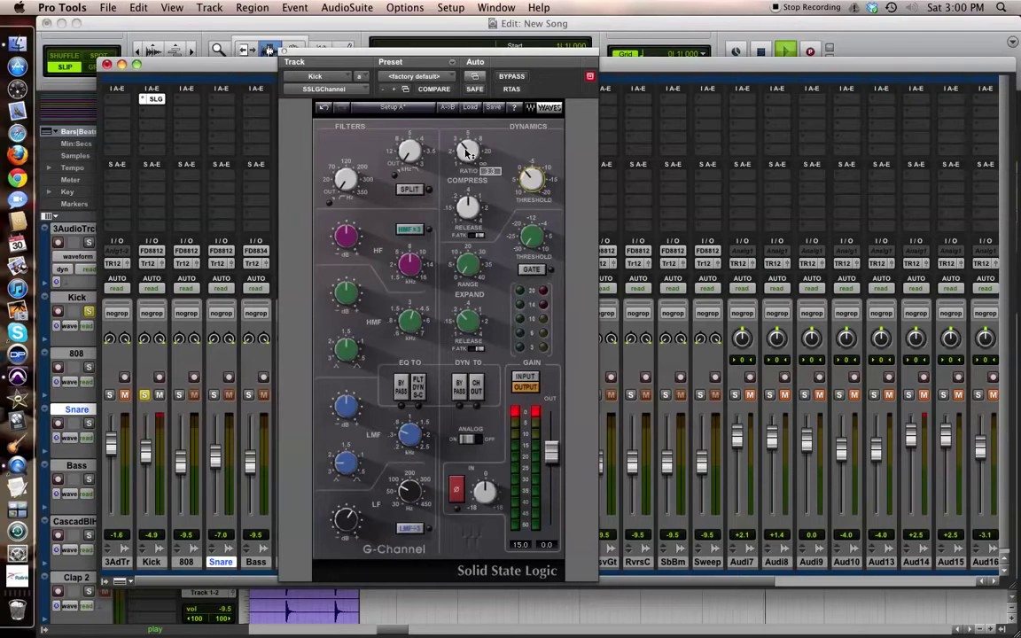
{"action": "left_click", "coordinate": [532, 178]}
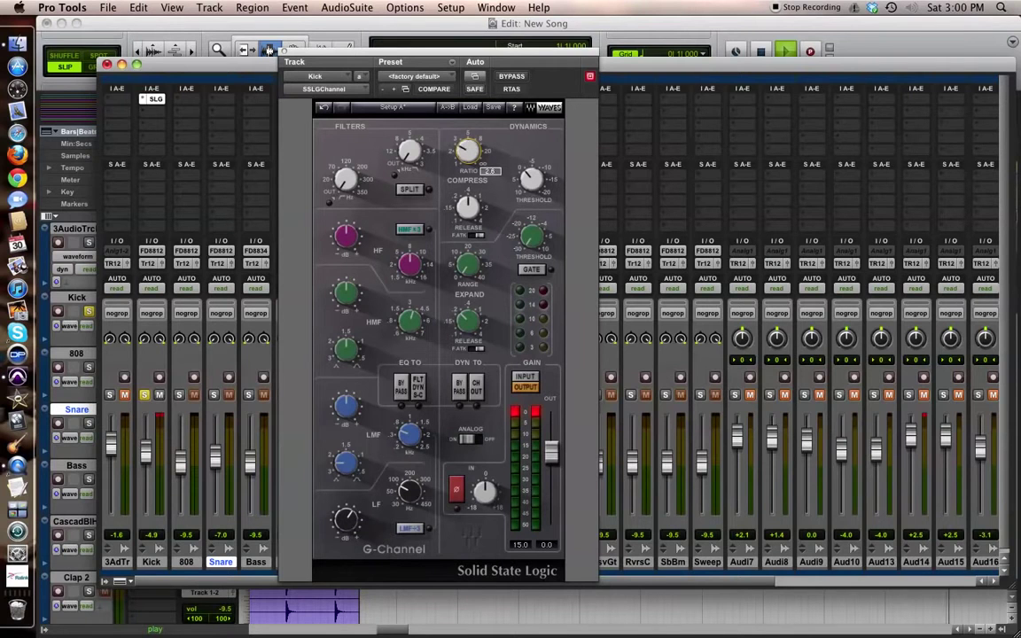
{"action": "left_click_drag", "start_coordinate": [468, 150], "coordinate": [468, 163]}
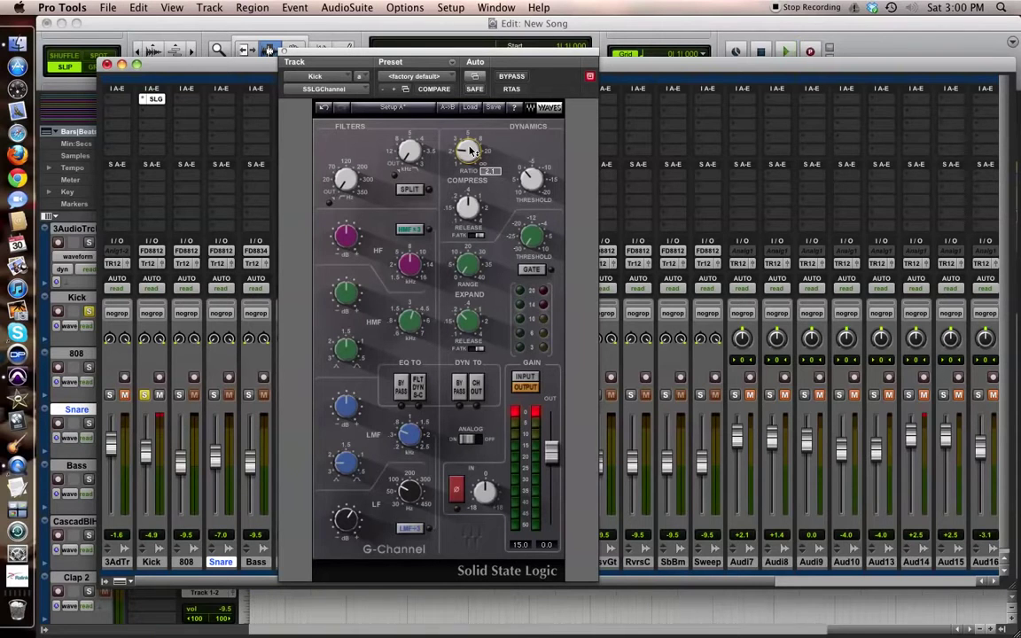
{"action": "key", "text": "space"}
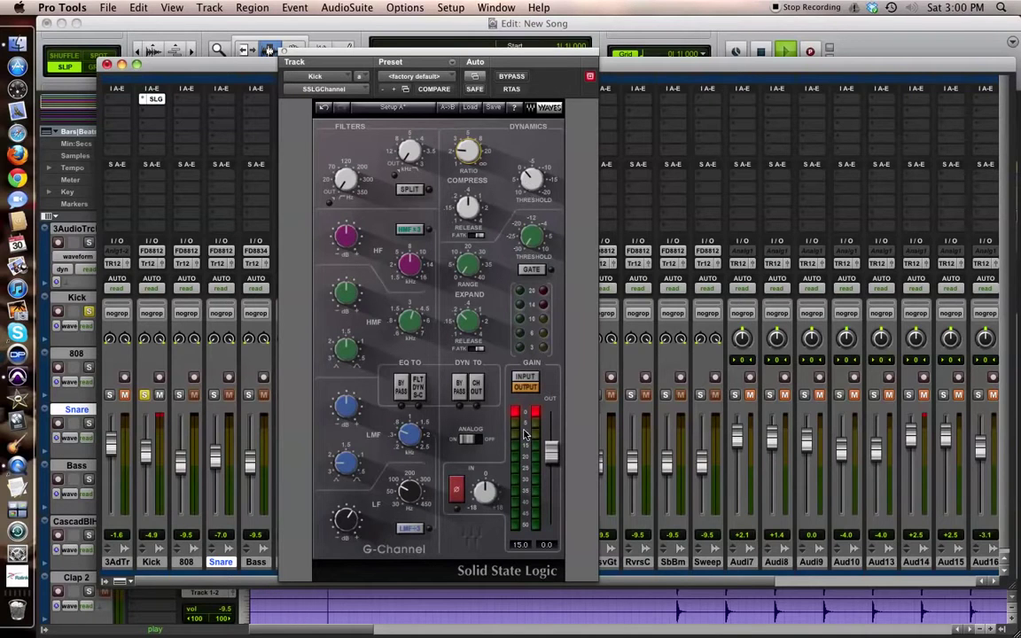
{"action": "left_click", "coordinate": [532, 180]}
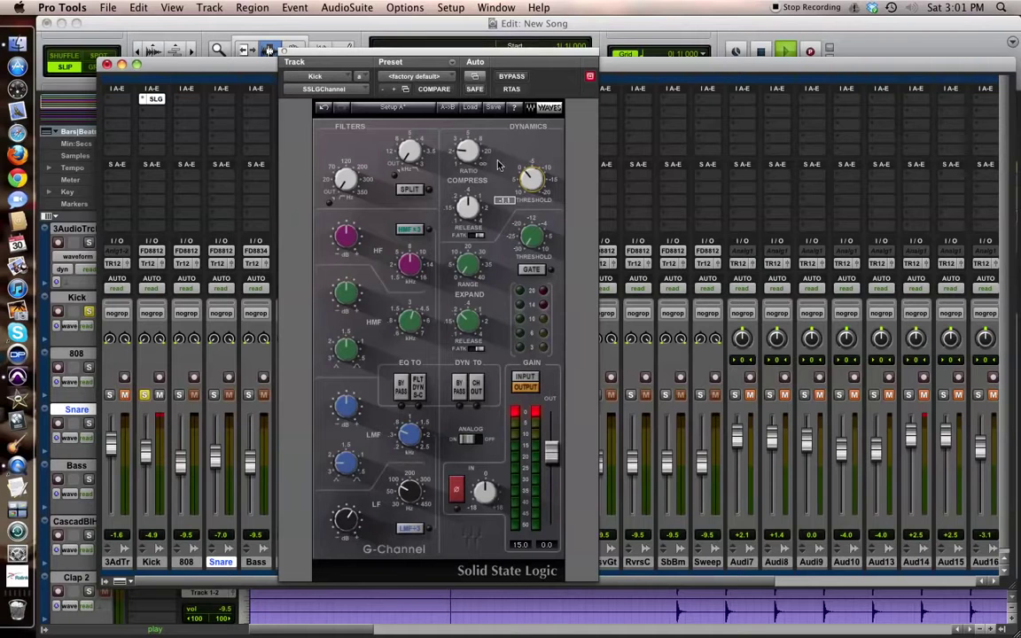
{"action": "mouse_move", "coordinate": [468, 153]}
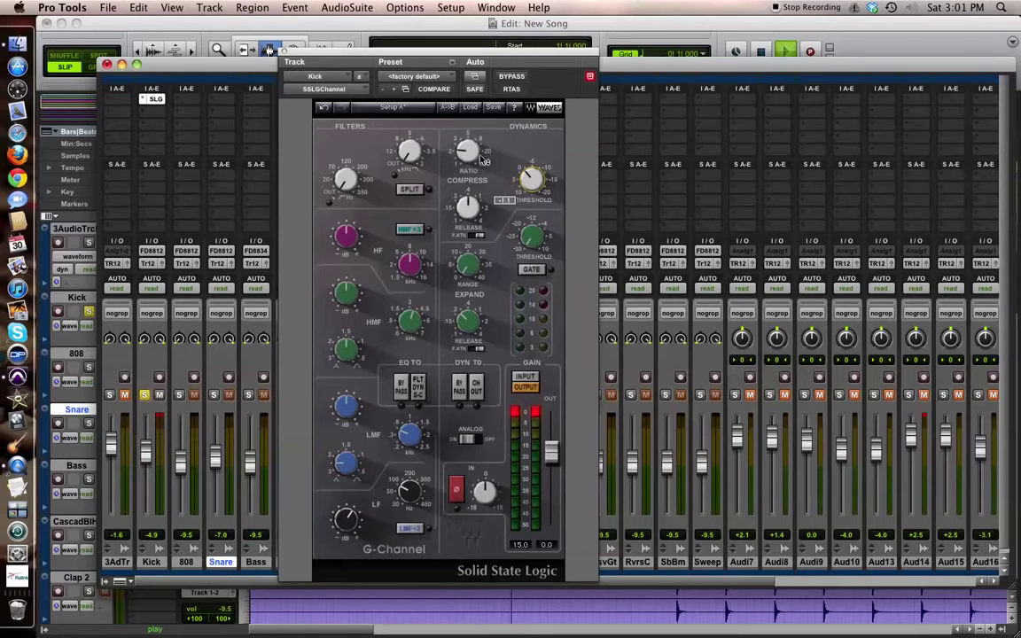
{"action": "left_click", "coordinate": [472, 153]}
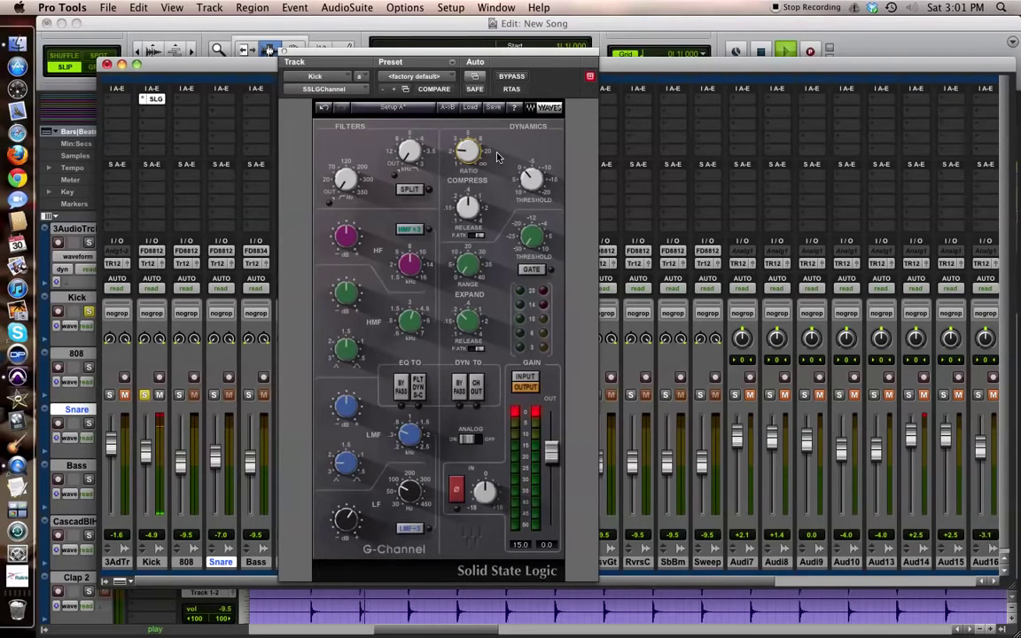
Exaggerate the Kick's LF gain to about 17 dB for comparison and return it to 4.0 dB
{"action": "left_click", "coordinate": [346, 521]}
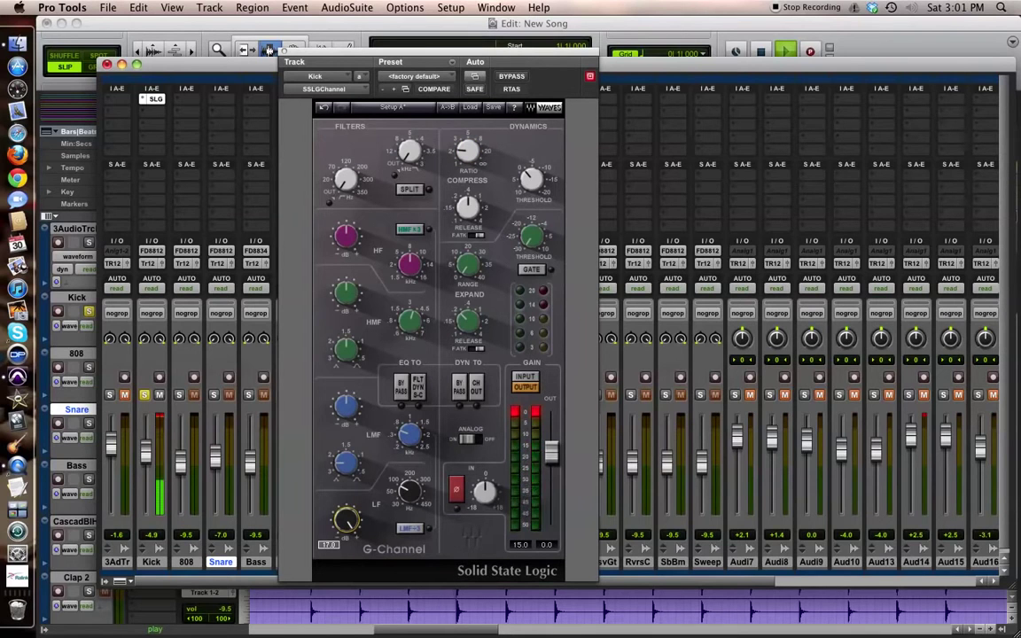
{"action": "left_click_drag", "start_coordinate": [346, 522], "coordinate": [346, 540]}
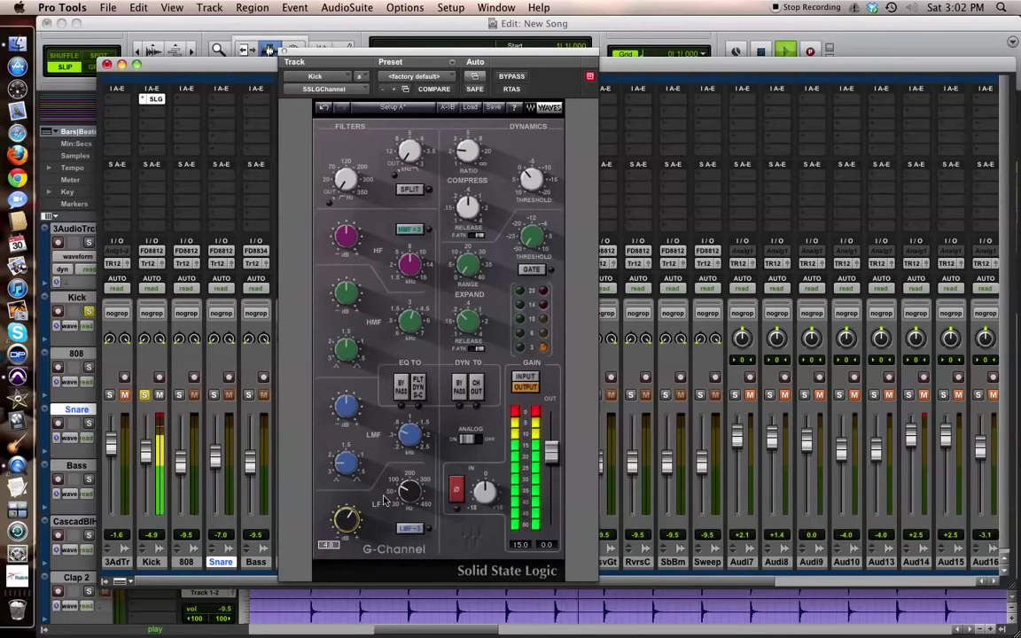
{"action": "left_click_drag", "start_coordinate": [409, 490], "coordinate": [409, 491]}
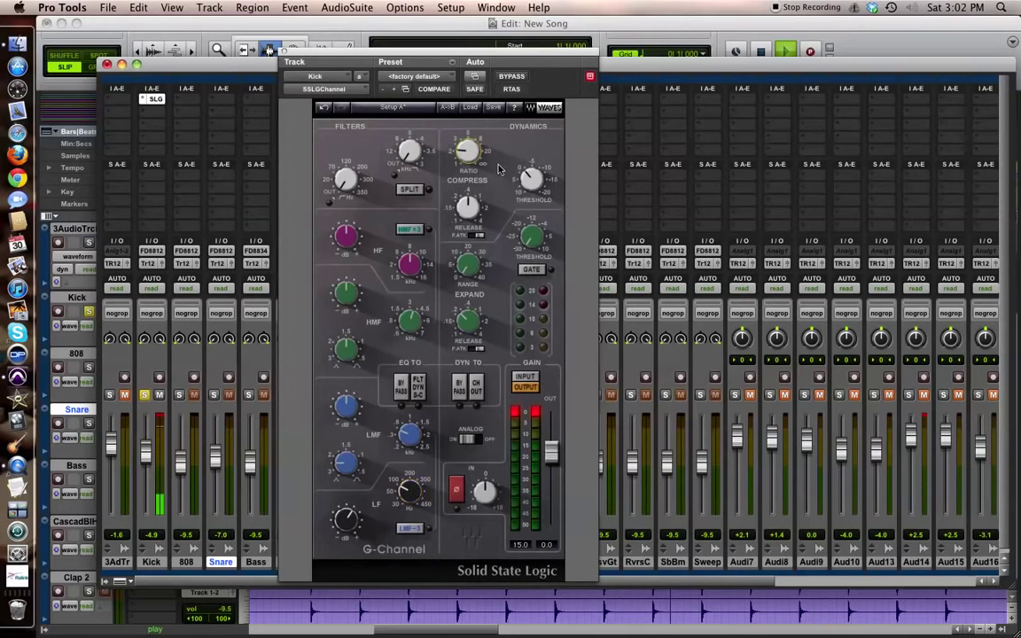
{"action": "left_click_drag", "start_coordinate": [534, 182], "coordinate": [534, 181]}
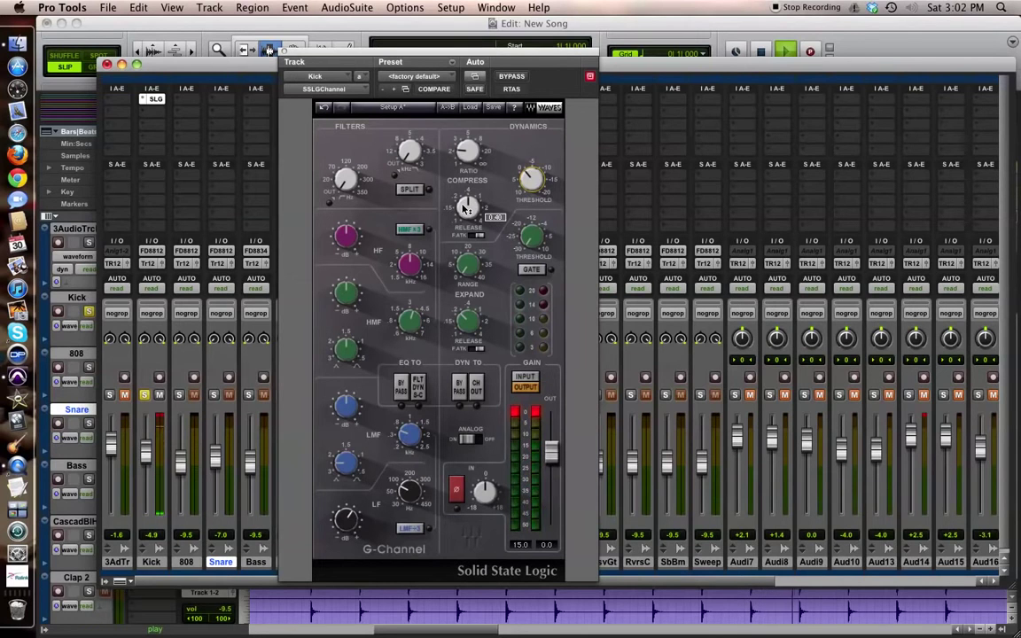
Shorten the release time of the Kick's G-Channel compressor
{"action": "left_click_drag", "start_coordinate": [466, 210], "coordinate": [466, 221]}
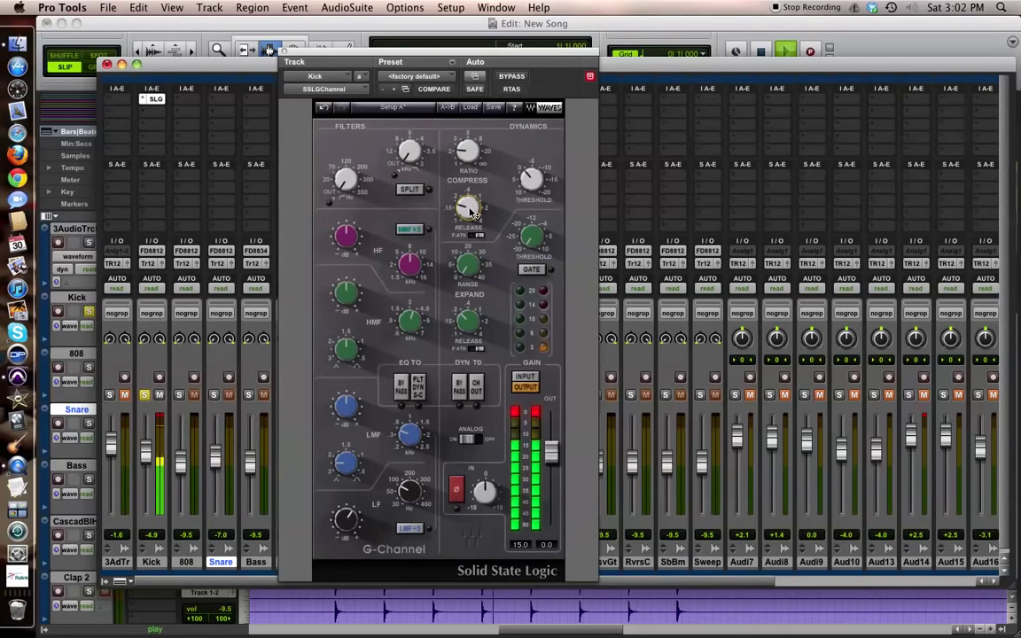
{"action": "left_click", "coordinate": [468, 207]}
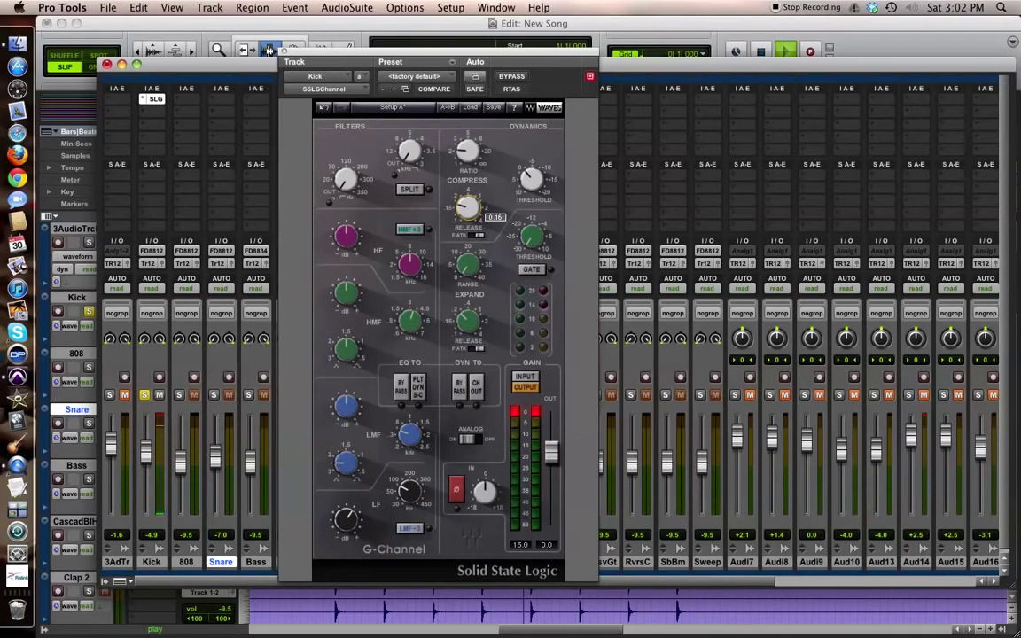
{"action": "left_click_drag", "start_coordinate": [468, 207], "coordinate": [471, 213]}
{"action": "left_click_drag", "start_coordinate": [468, 208], "coordinate": [468, 228]}
Close the Kick's G-Channel window and unsolo the Kick track
{"action": "left_click", "coordinate": [284, 52]}
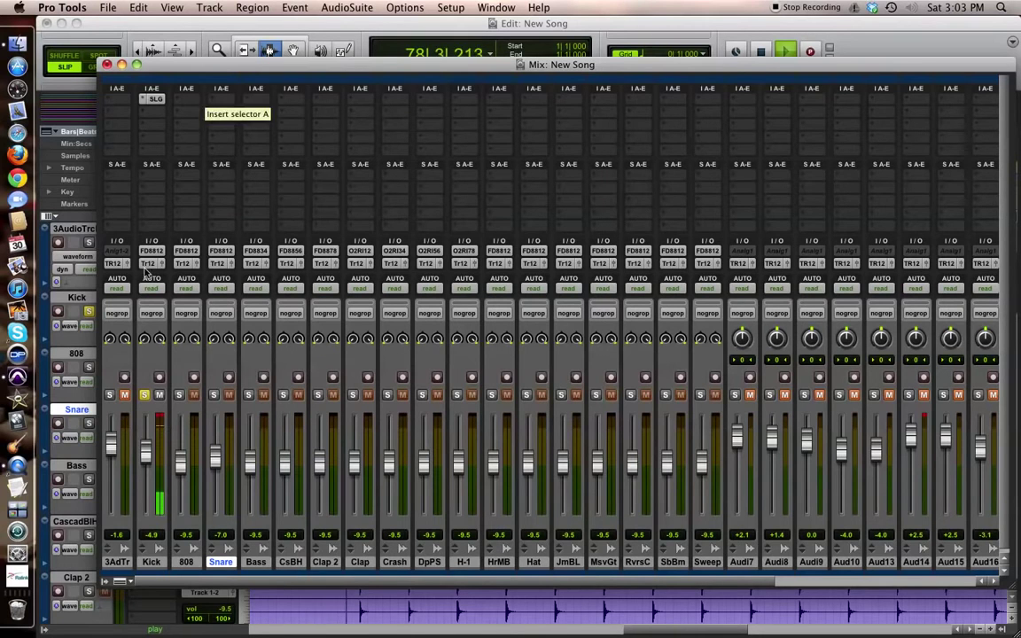
{"action": "left_click", "coordinate": [145, 394]}
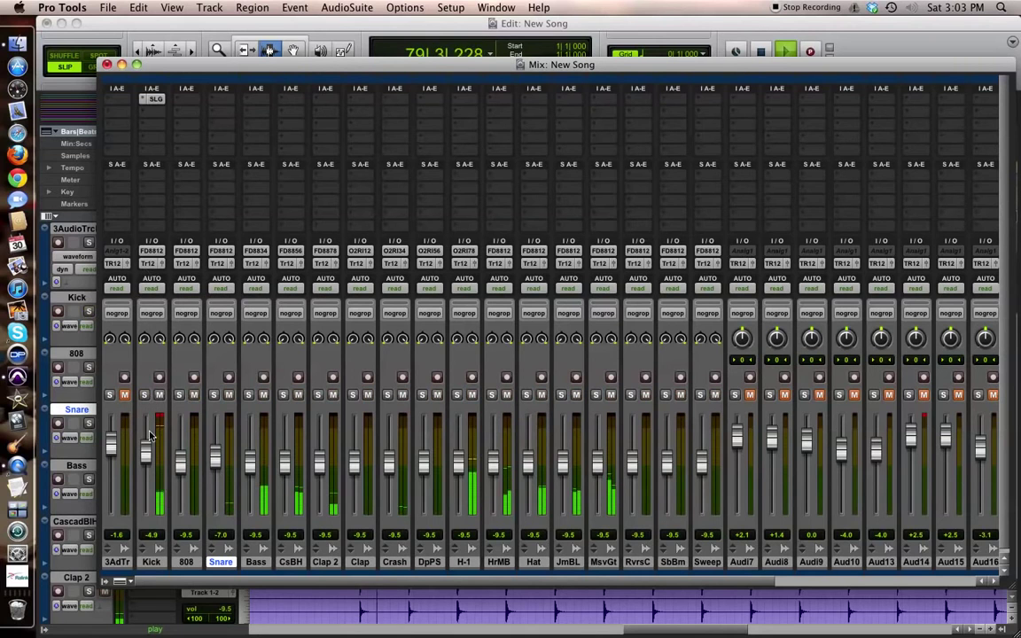
Insert the stereo SSLGChannel multichannel EQ plug-in on the Snare track's first insert slot
{"action": "left_click", "coordinate": [221, 106]}
{"action": "mouse_move", "coordinate": [302, 122]}
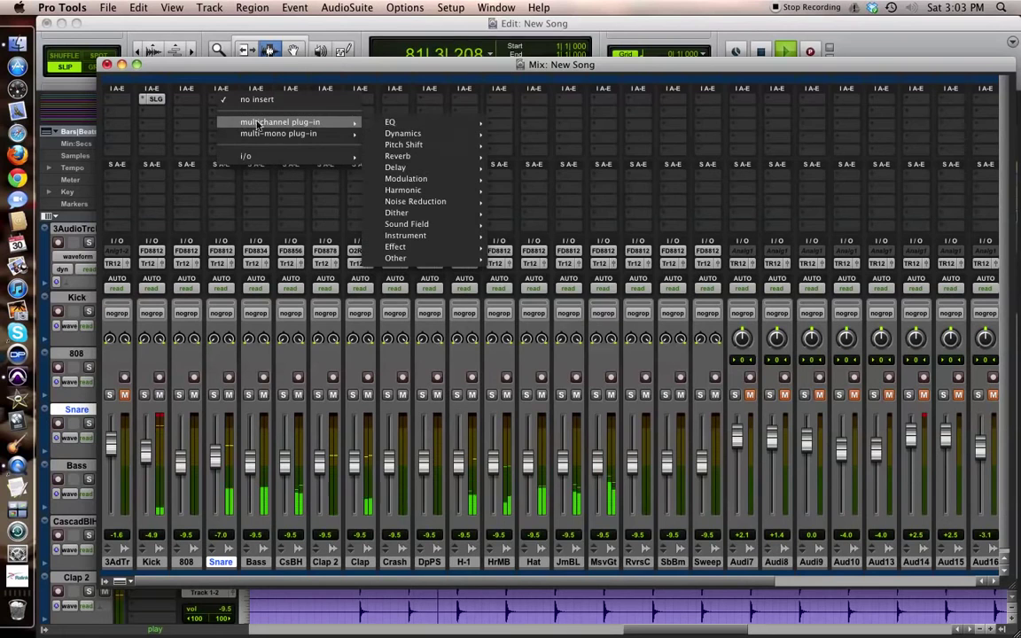
{"action": "mouse_move", "coordinate": [428, 124]}
{"action": "scroll", "coordinate": [557, 550], "scroll_direction": "down", "scroll_amount": 3}
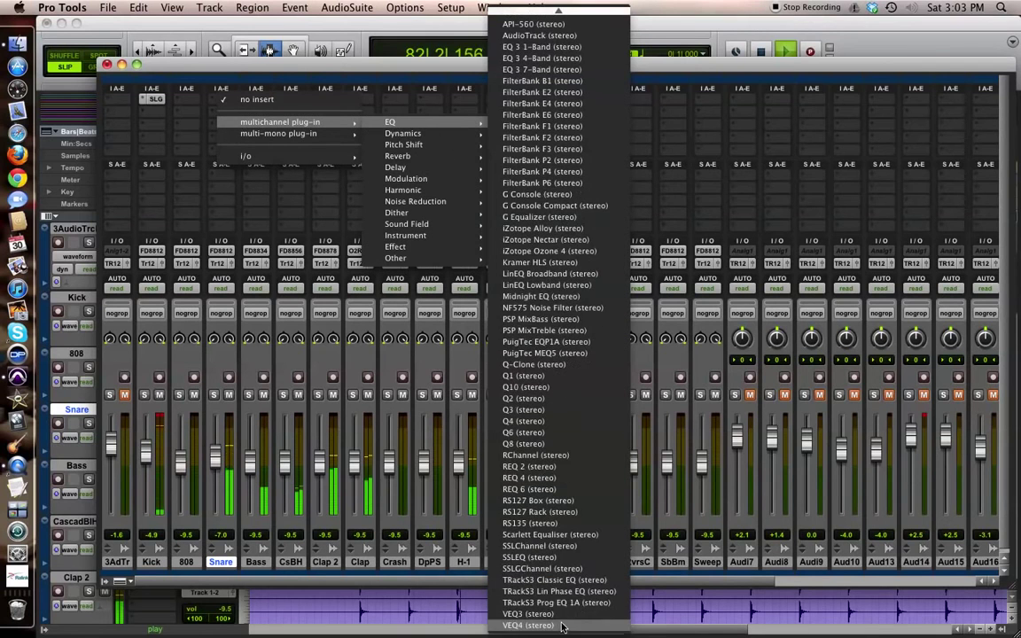
{"action": "left_click", "coordinate": [557, 568]}
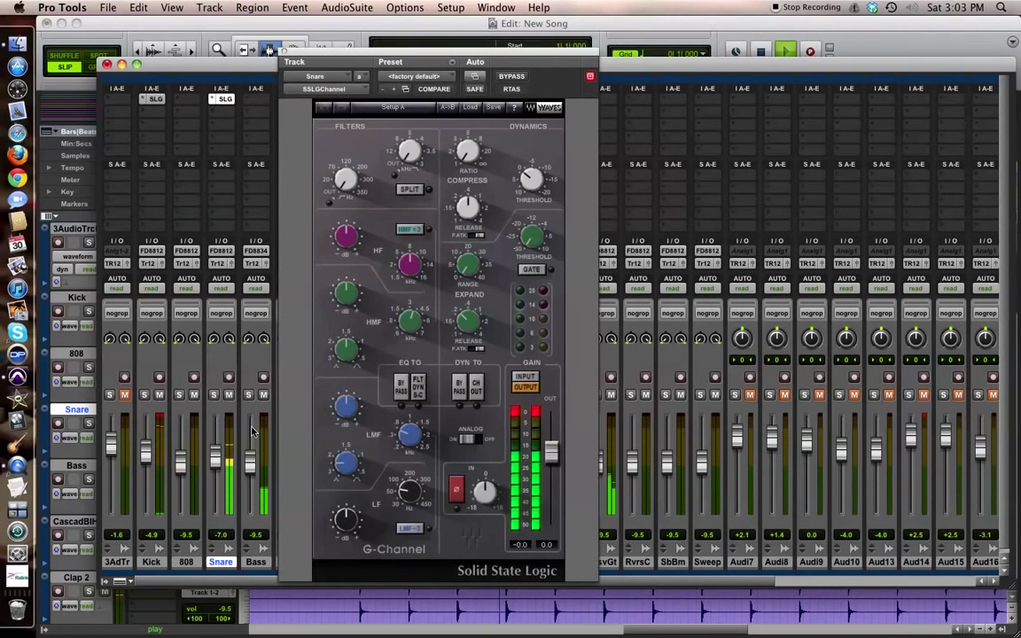
Solo the Snare track and restart playback to hear it on its own
{"action": "left_click", "coordinate": [214, 394]}
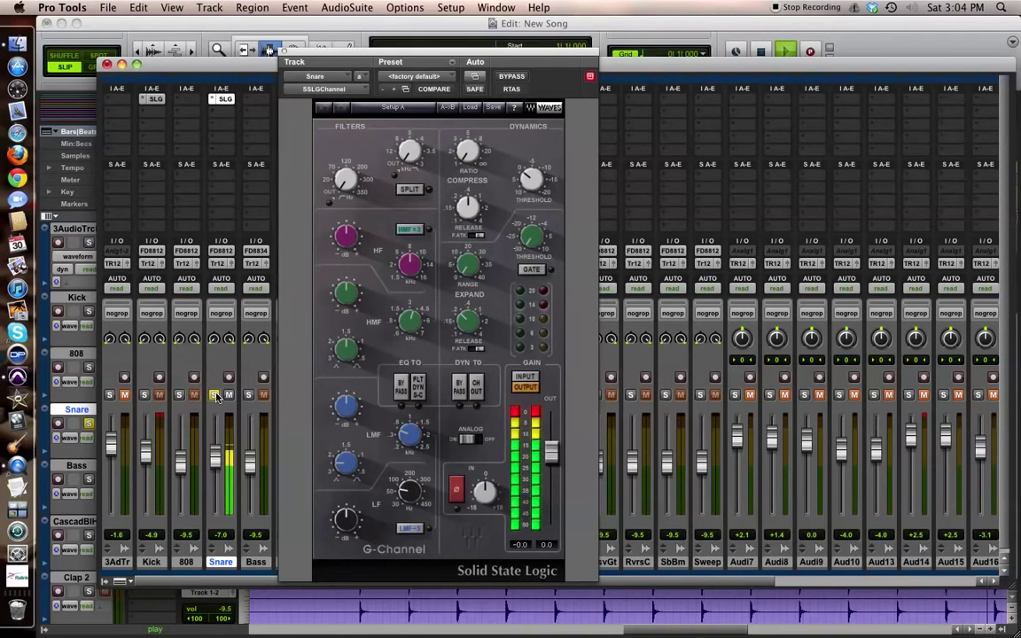
{"action": "key", "text": "space"}
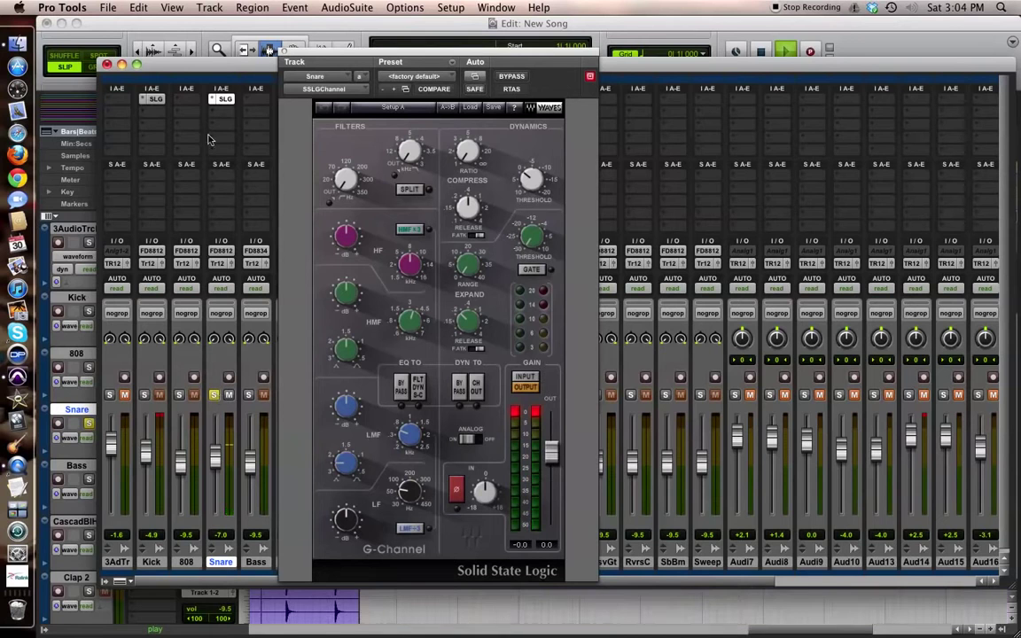
{"action": "key", "text": "space"}
Boost the Snare's HMF band by 5.0 dB at about 3 kHz and adjust the band's Q
{"action": "left_click_drag", "start_coordinate": [347, 293], "coordinate": [347, 282]}
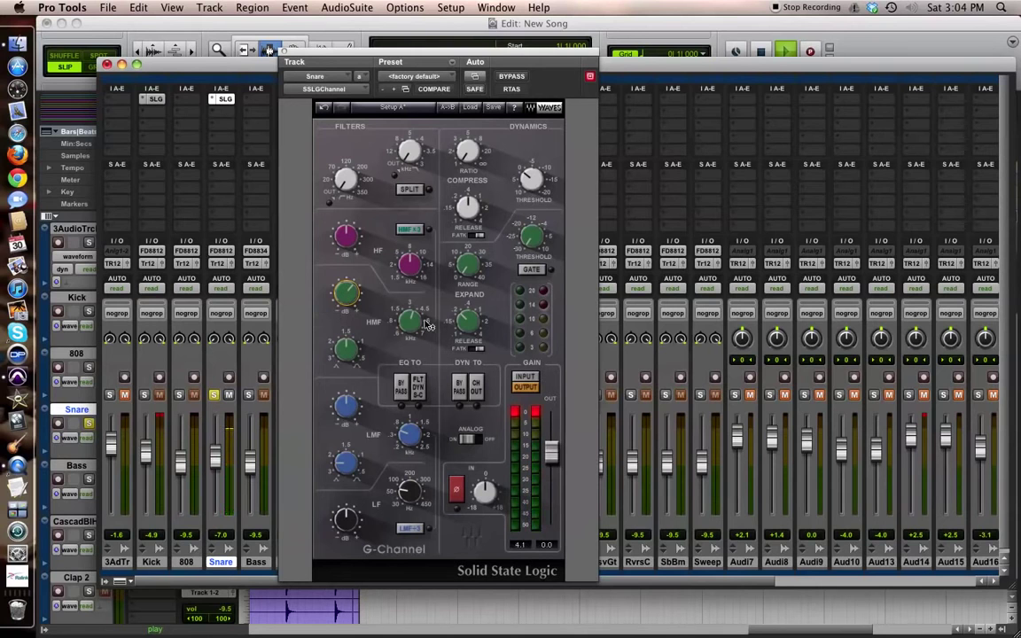
{"action": "left_click_drag", "start_coordinate": [409, 317], "coordinate": [409, 318]}
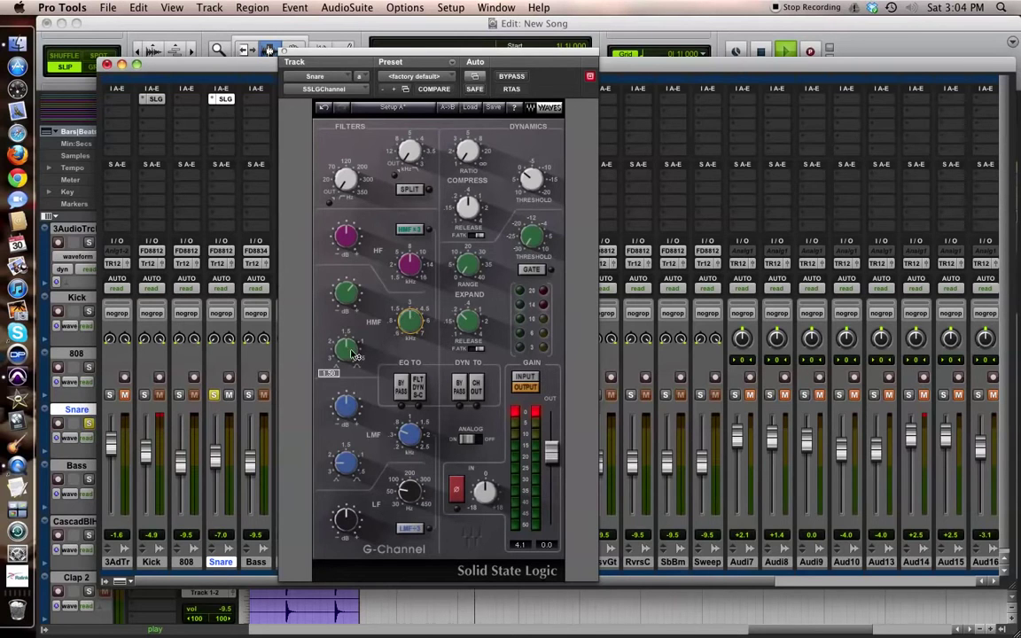
{"action": "left_click_drag", "start_coordinate": [352, 353], "coordinate": [347, 349]}
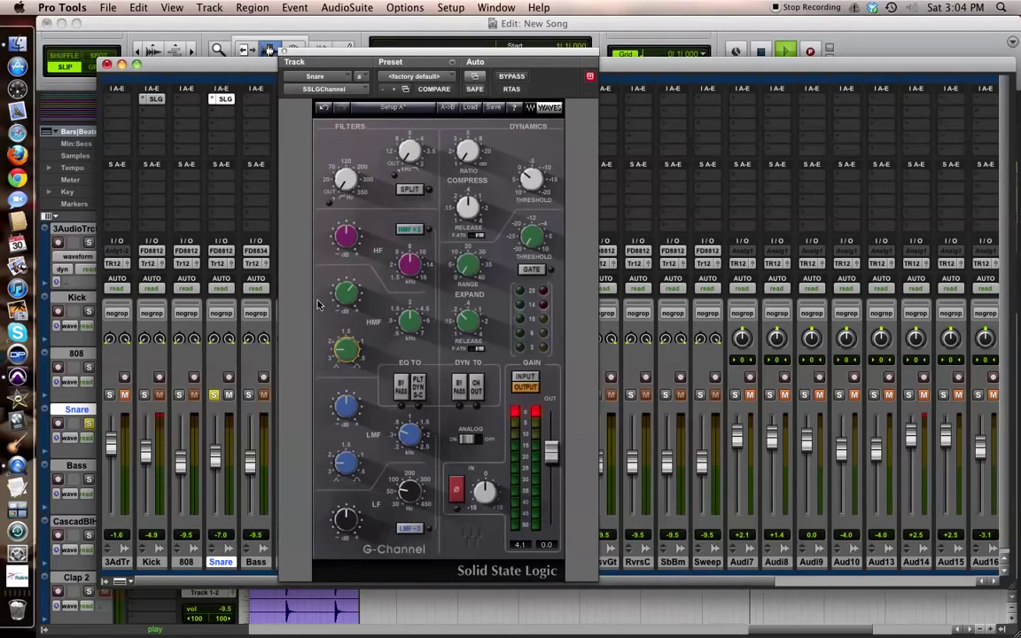
{"action": "left_click_drag", "start_coordinate": [346, 351], "coordinate": [346, 346]}
{"action": "left_click_drag", "start_coordinate": [346, 294], "coordinate": [346, 292]}
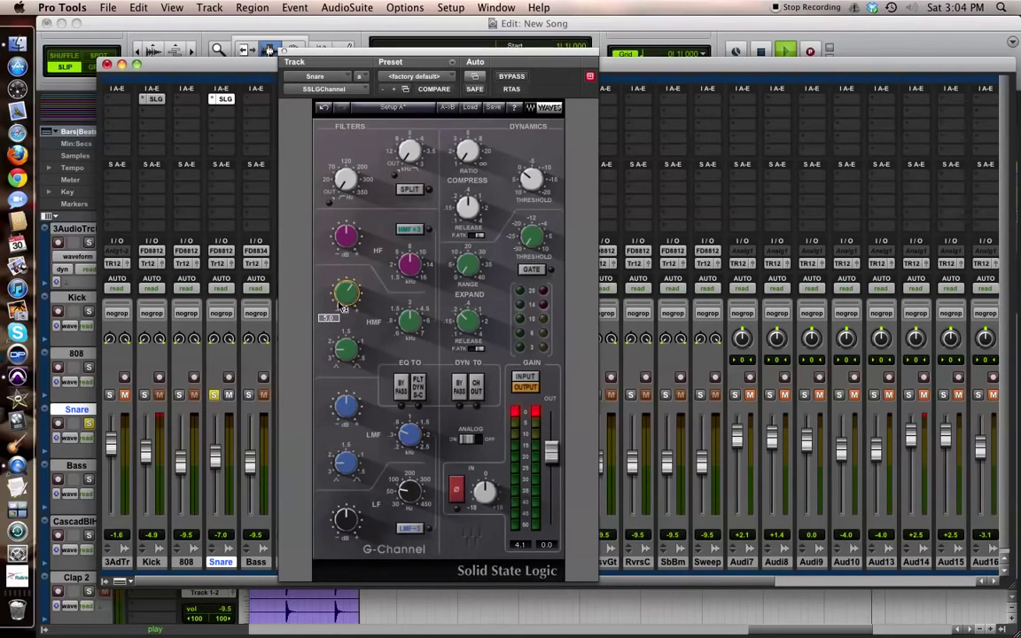
Restart playback and set the Snare's G-Channel compressor ratio to 3.0
{"action": "key", "text": "space"}
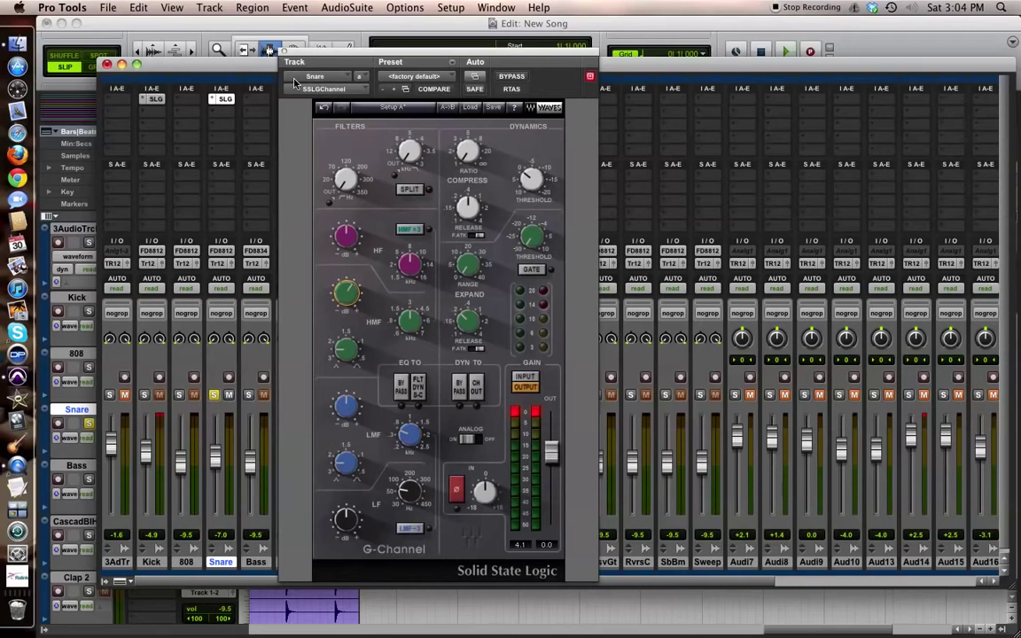
{"action": "key", "text": "space"}
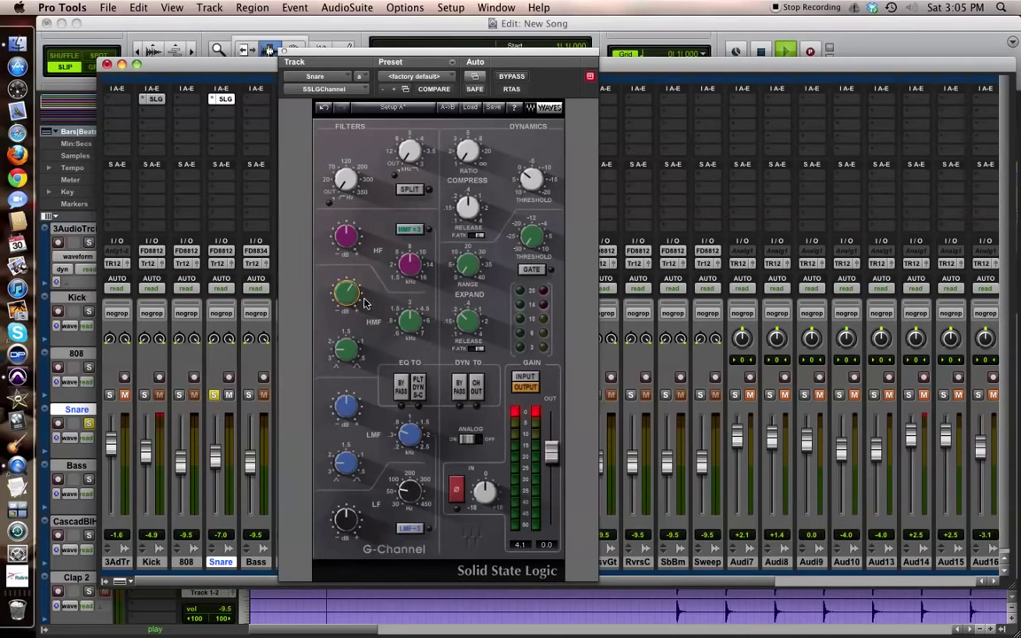
{"action": "left_click", "coordinate": [462, 153]}
{"action": "left_click_drag", "start_coordinate": [462, 153], "coordinate": [462, 141]}
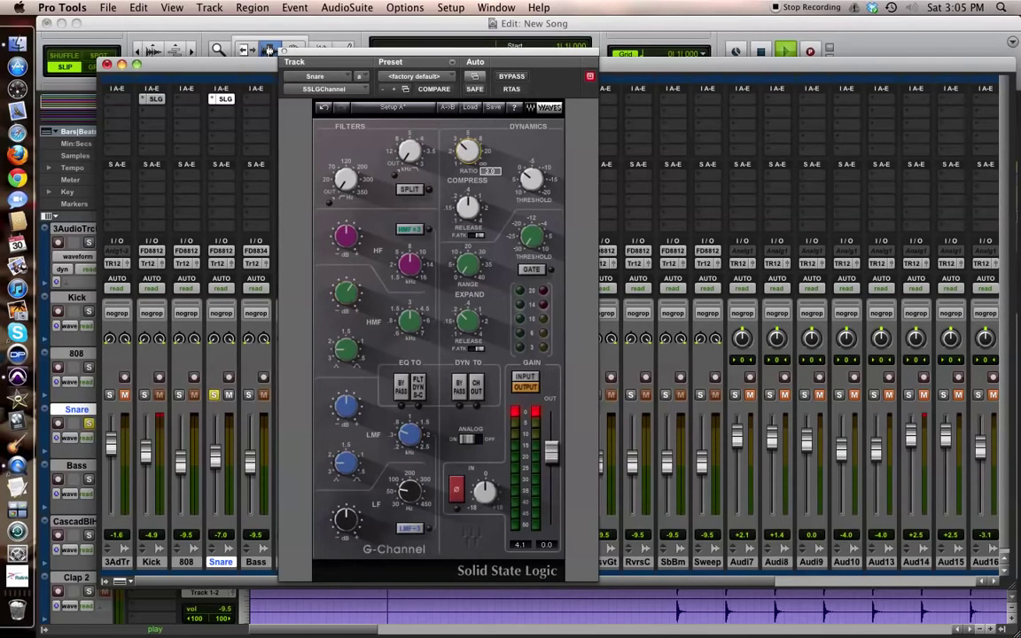
Lower the Snare compressor's threshold past -1.4 and fine-tune its ratio by ear
{"action": "left_click", "coordinate": [525, 176]}
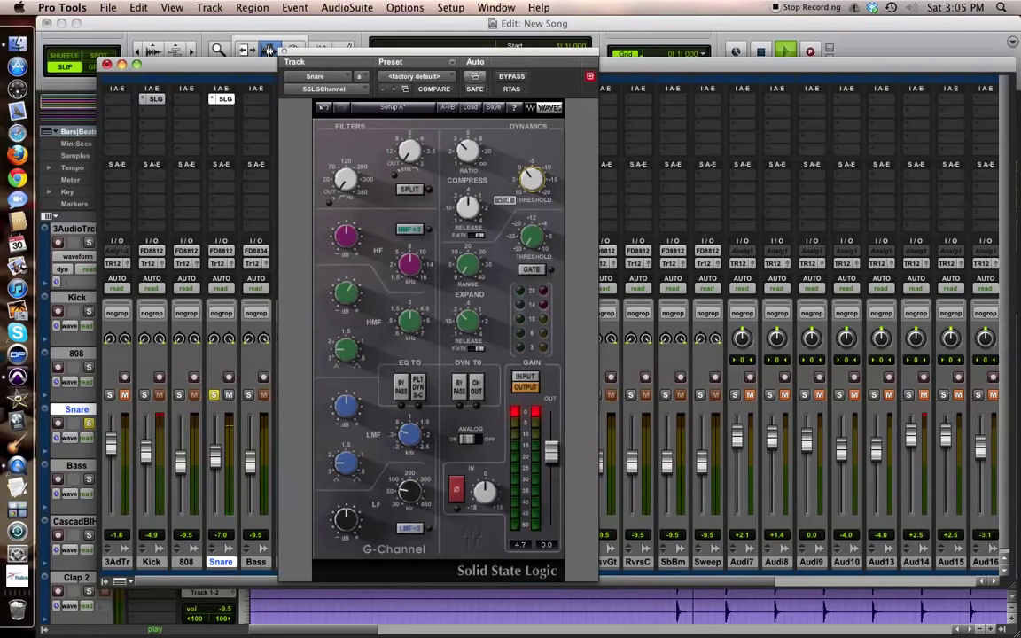
{"action": "mouse_move", "coordinate": [467, 153]}
{"action": "left_mouse_down"}
{"action": "mouse_move", "coordinate": [468, 128]}
{"action": "mouse_move", "coordinate": [467, 146]}
{"action": "left_mouse_up"}
{"action": "left_click_drag", "start_coordinate": [535, 180], "coordinate": [535, 180]}
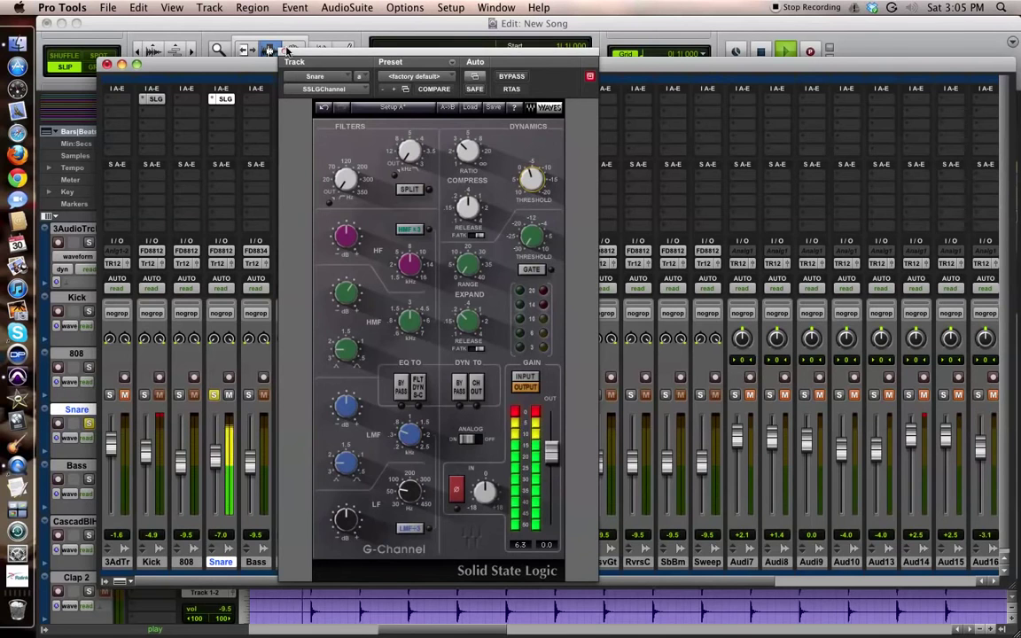
Close the Snare's G-Channel window and unsolo the Snare track
{"action": "left_click", "coordinate": [285, 56]}
{"action": "left_click", "coordinate": [216, 396]}
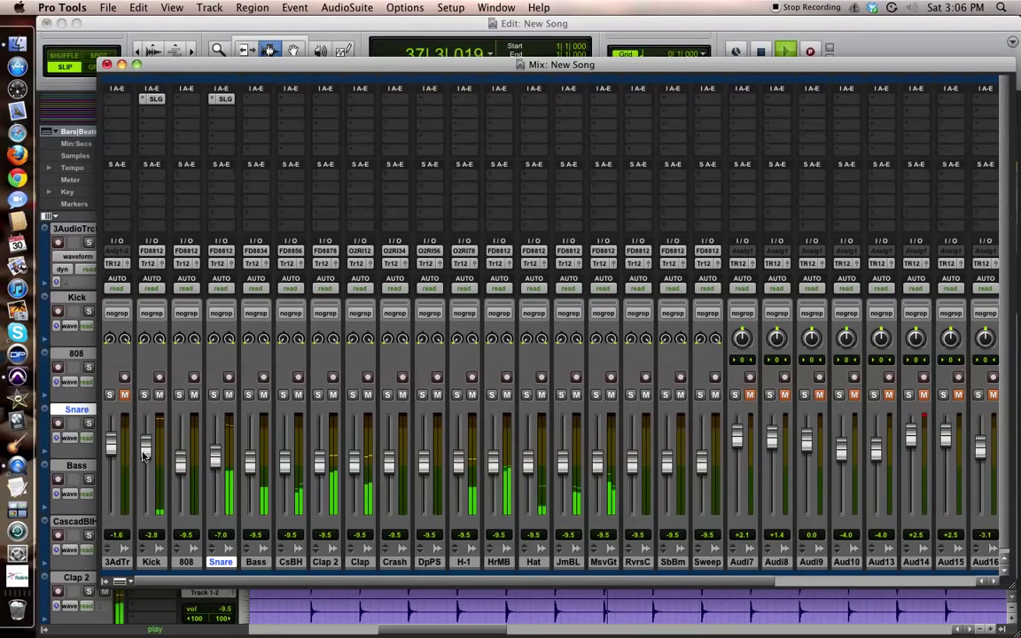
Lower the Snare's volume fader to -8.0 dB while the full mix plays
{"action": "left_click_drag", "start_coordinate": [214, 457], "coordinate": [215, 462]}
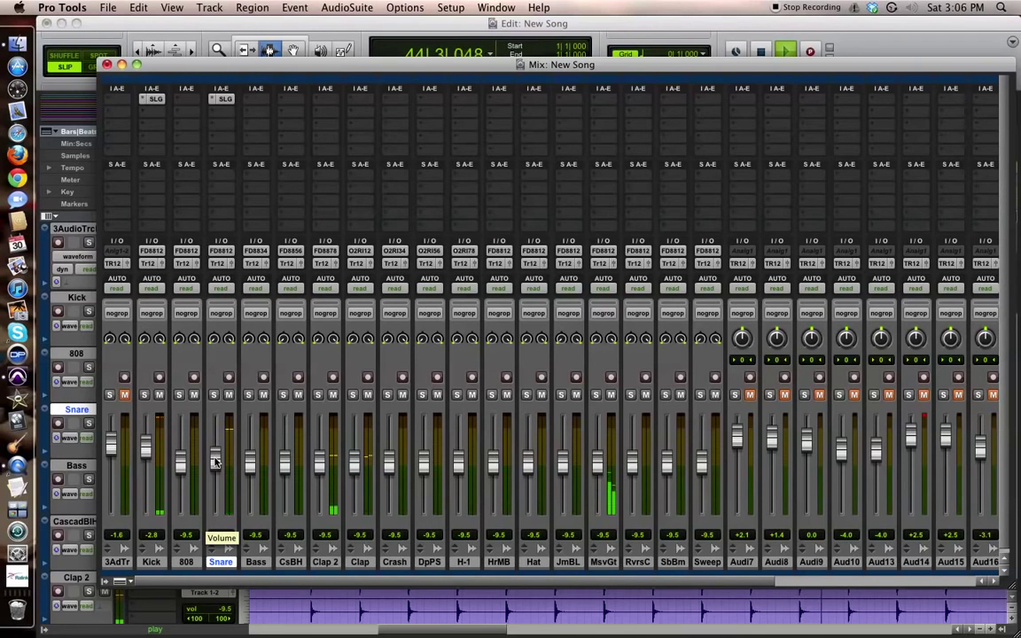
{"action": "left_click_drag", "start_coordinate": [214, 460], "coordinate": [215, 458]}
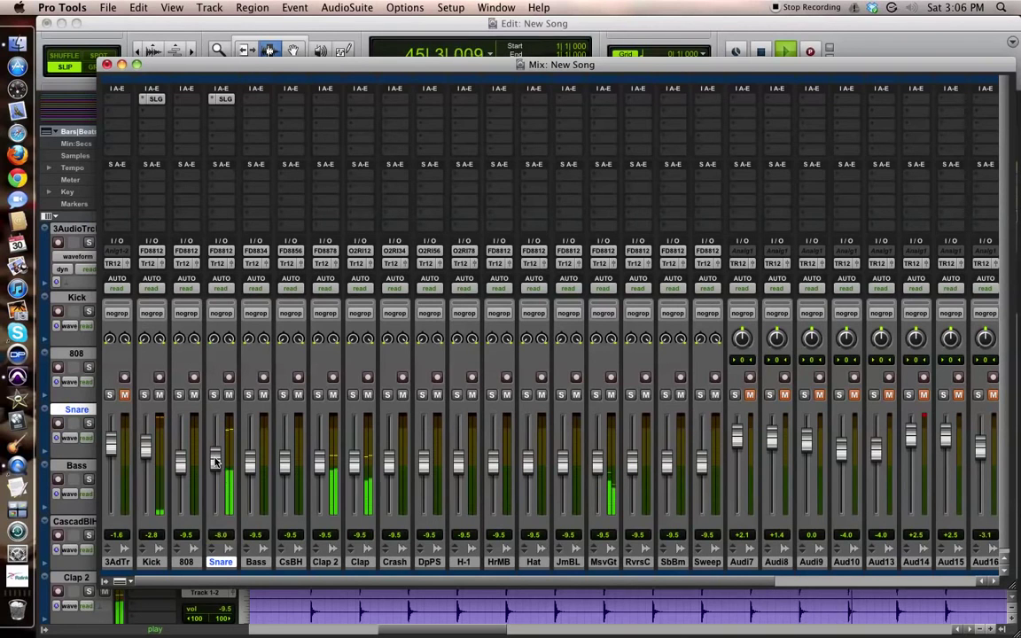